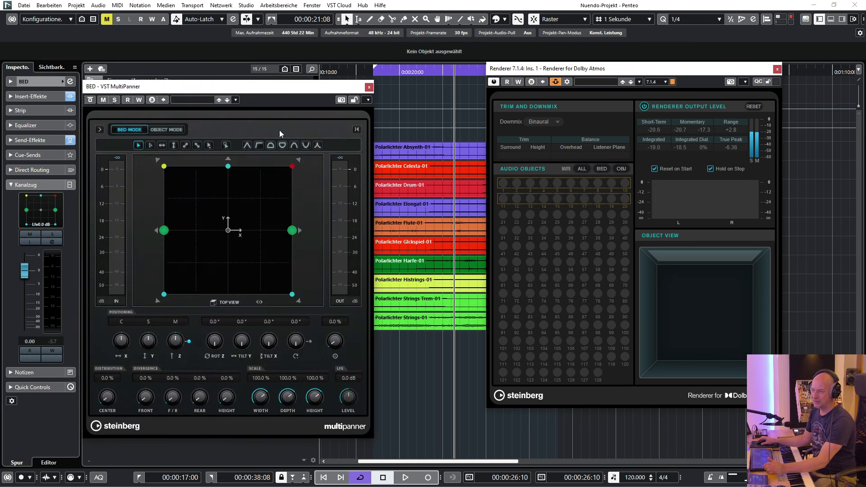
- Close the BED MultiPanner and audition the loop from its start with the Dolby Atmos renderer's downmix set to 2.0
left_click(369, 87)
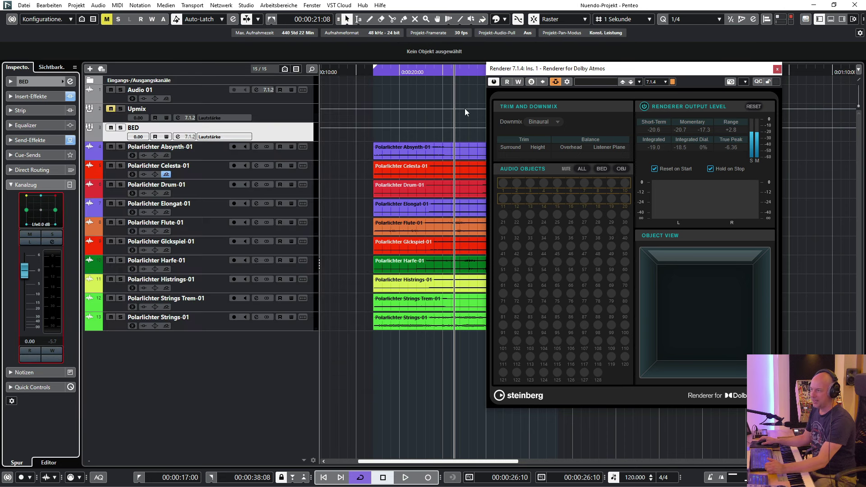
left_click(551, 120)
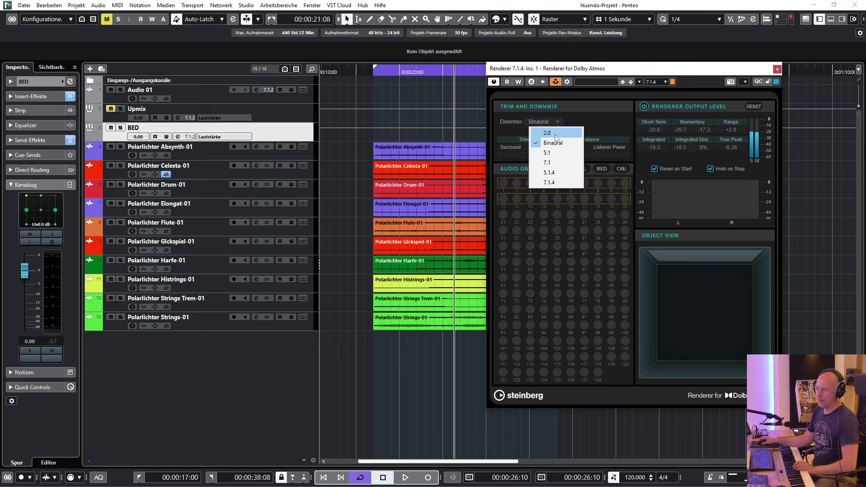
left_click(556, 135)
key("KP_1")
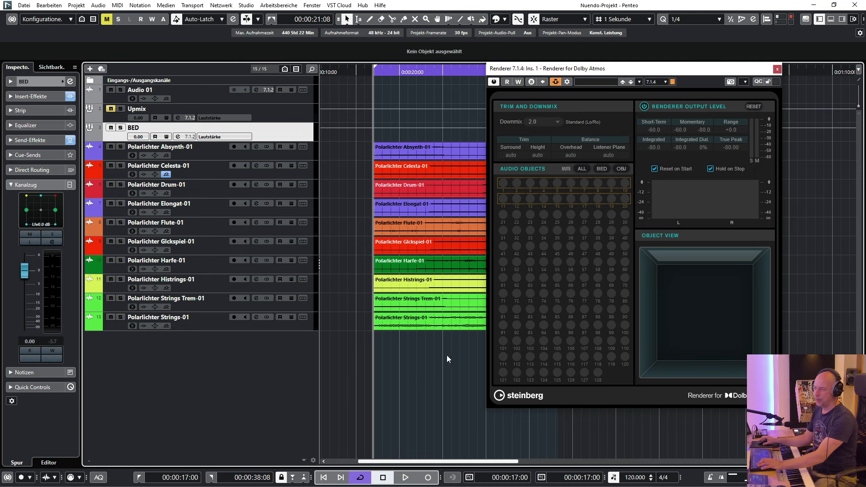
key("space")
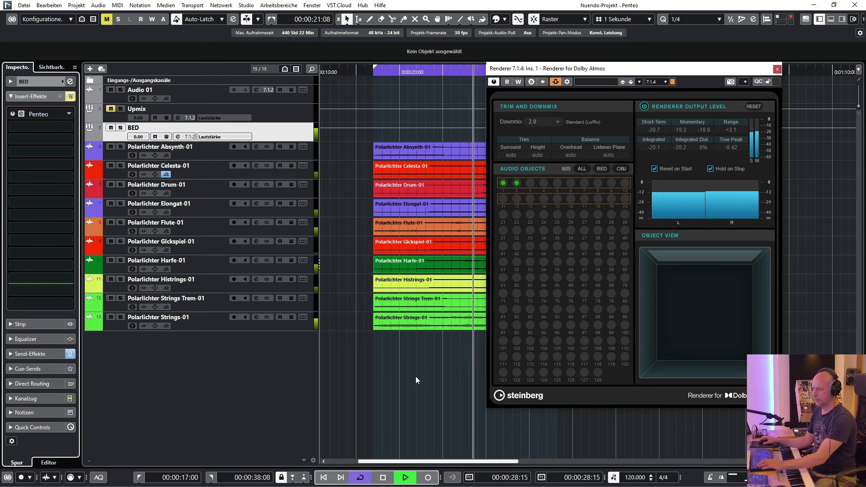
key("space")
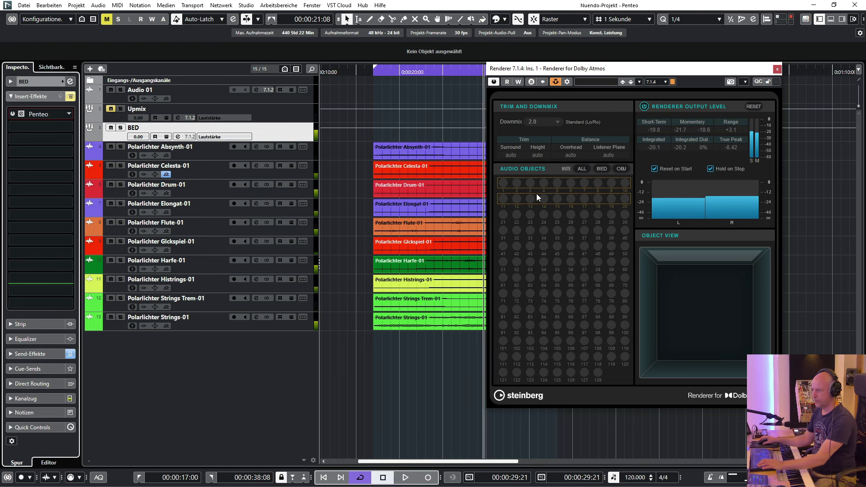
- Switch the Dolby Atmos renderer's downmix to Binaural and audition the loop
left_click(544, 119)
left_click(545, 143)
key("space")
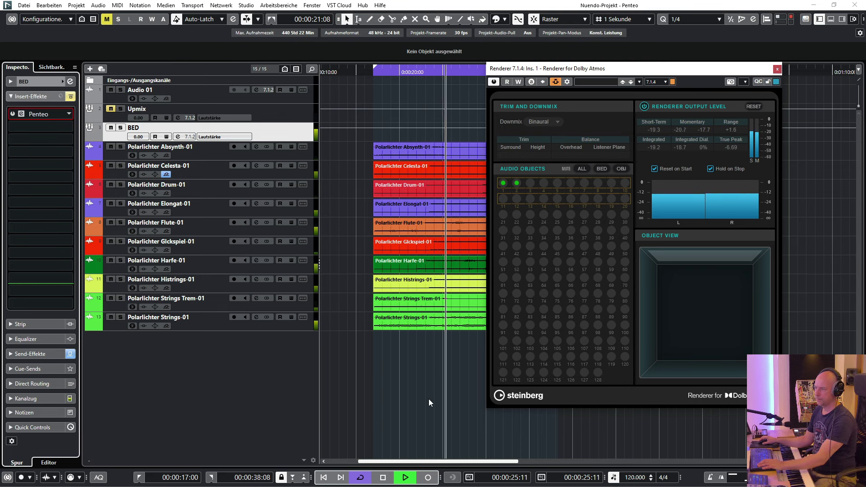
key("space")
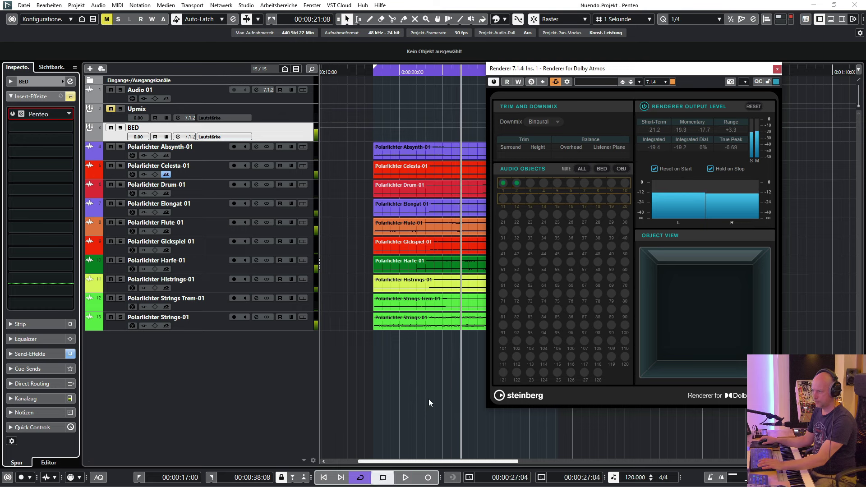
- Activate the Penteo insert on the BED track and open its editor while auditioning the loop
left_click(13, 114)
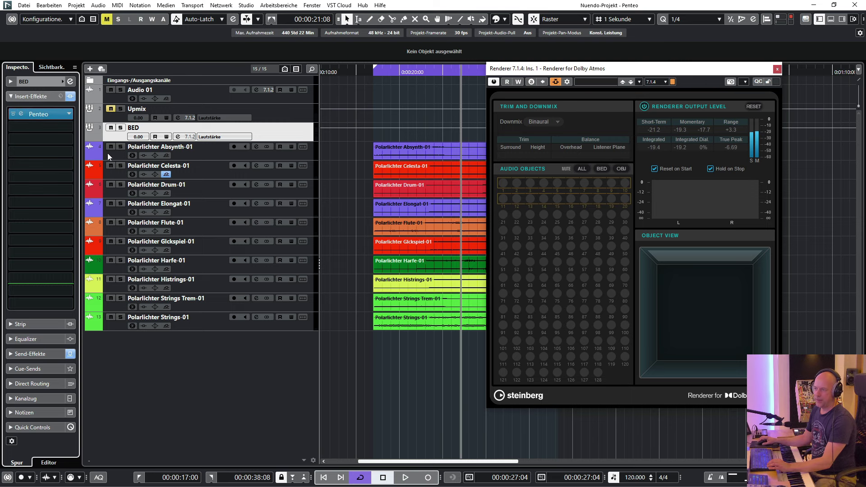
left_click(22, 112)
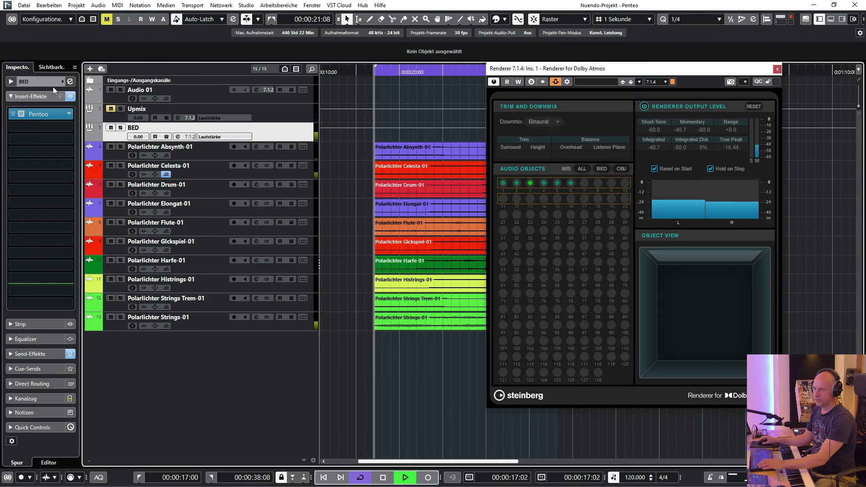
left_click(23, 114)
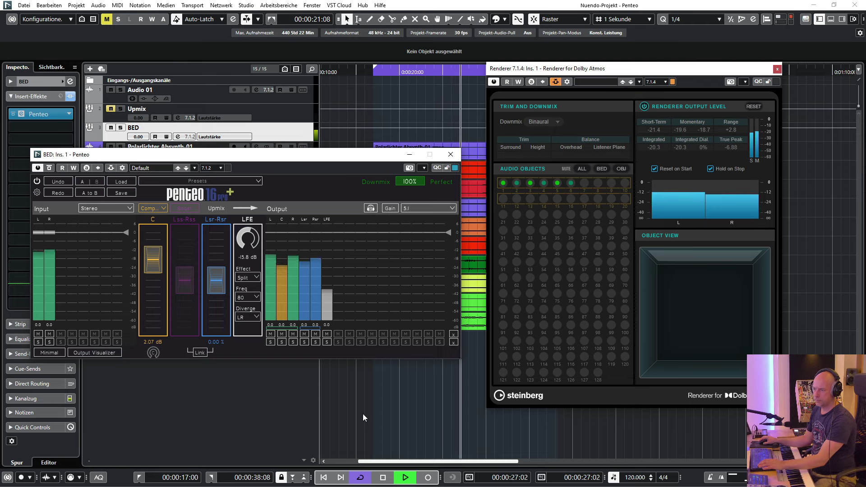
key("space")
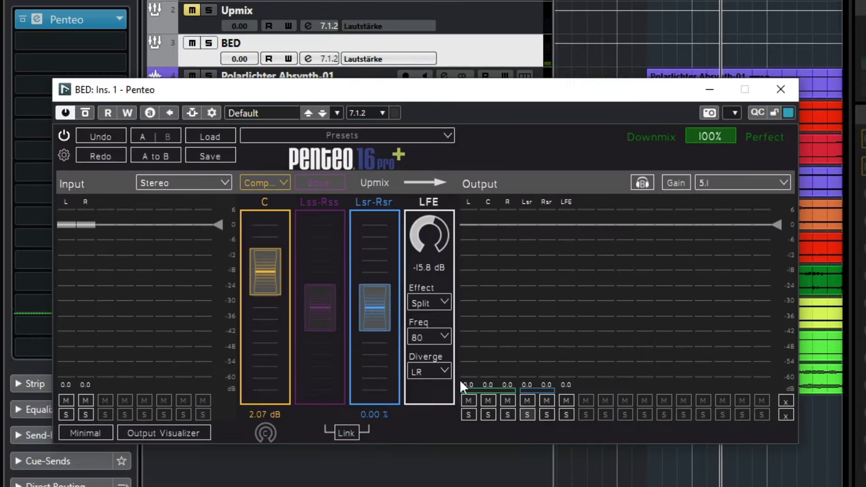
- Set both the input order and the output order in Penteo's settings to L, R, C, LFE, Lss, Rss, Lsr, Rsr
left_click(65, 154)
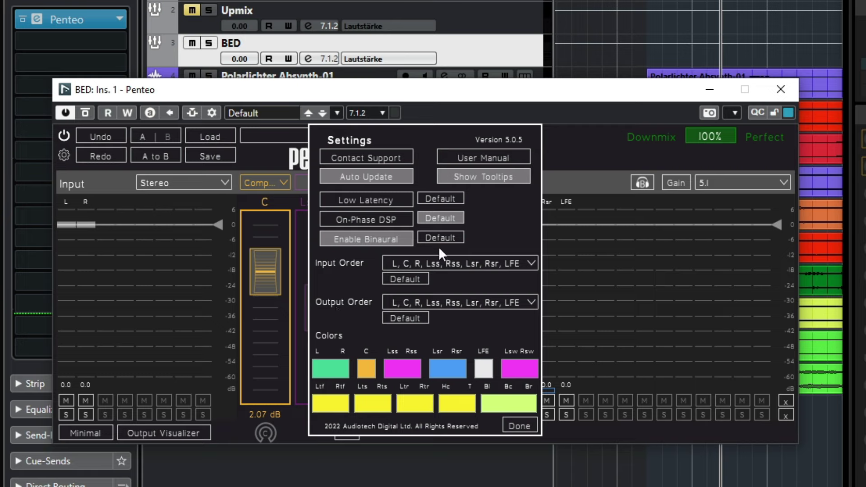
left_click(447, 266)
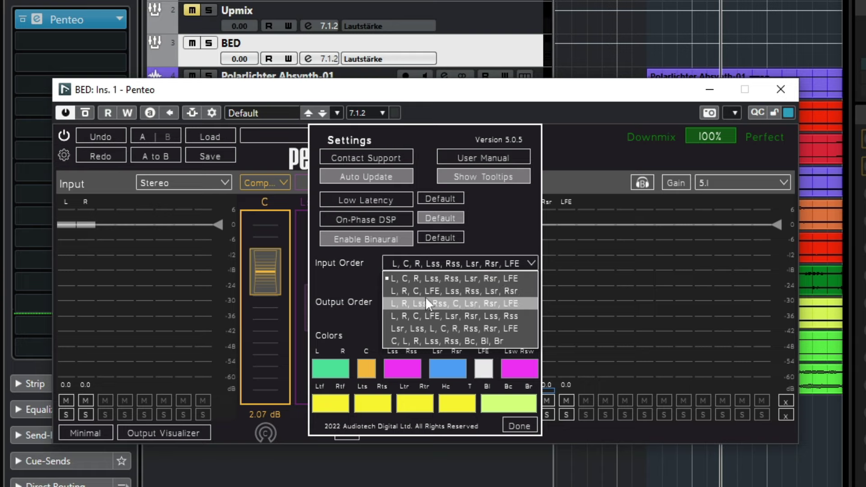
left_click(442, 292)
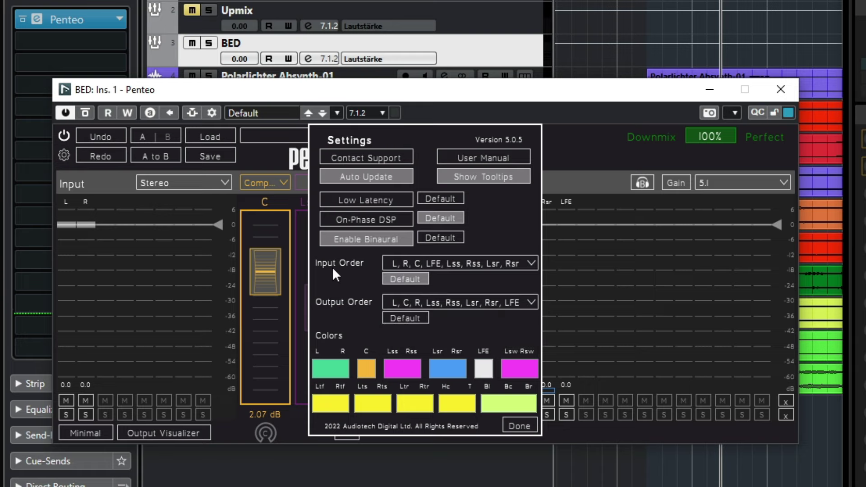
left_click(405, 302)
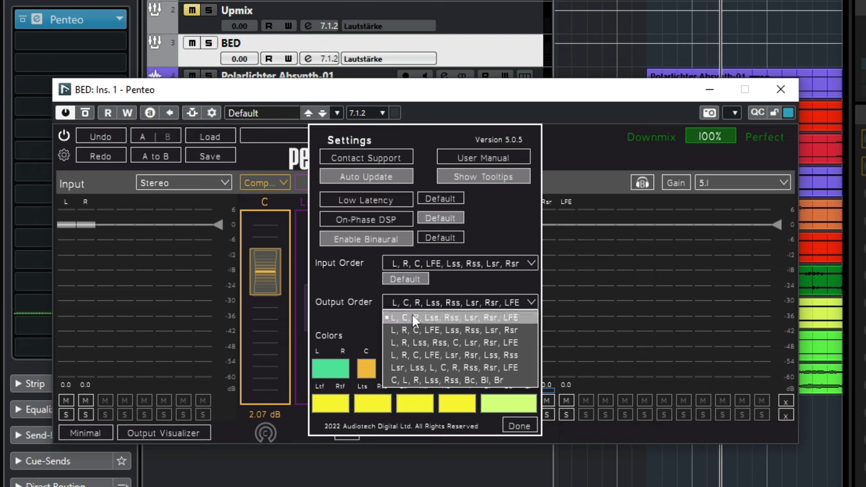
left_click(423, 329)
left_click(519, 426)
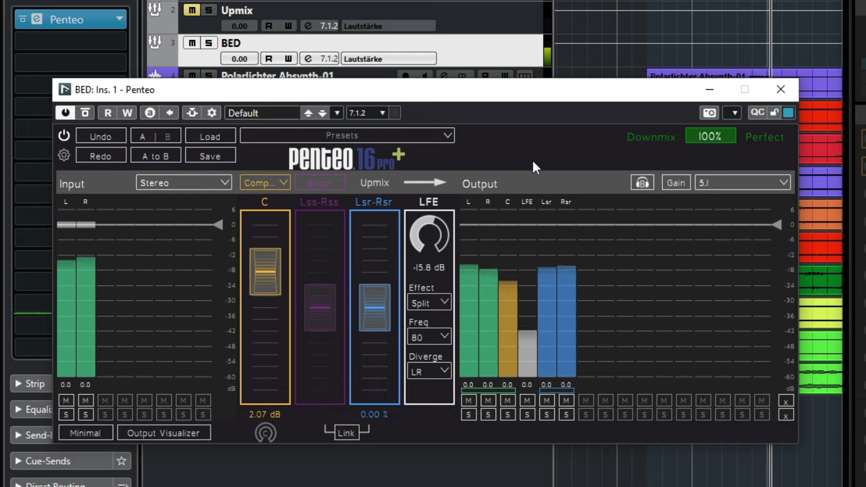
- Compare the BED playback with Penteo switched off and on
key("space")
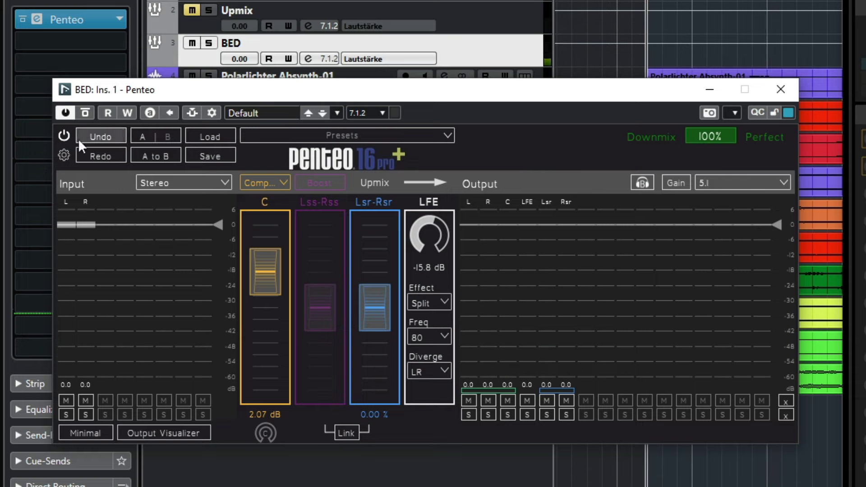
left_click(61, 136)
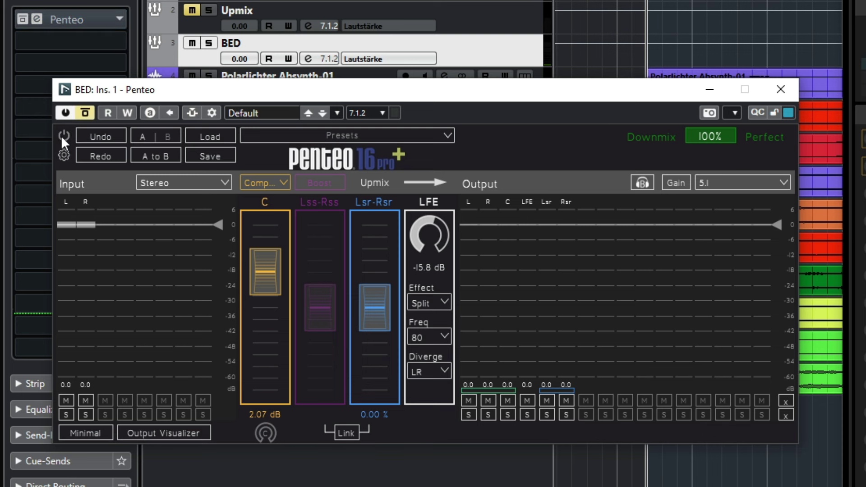
left_click(60, 136)
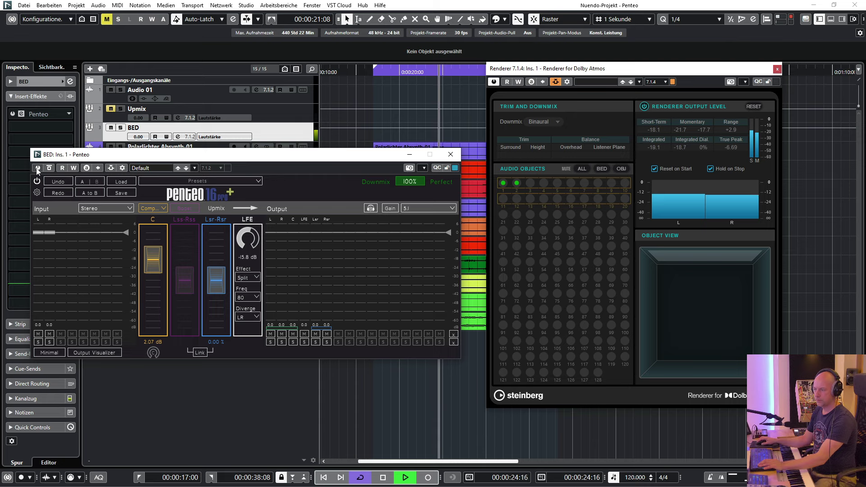
left_click(37, 168)
key("space")
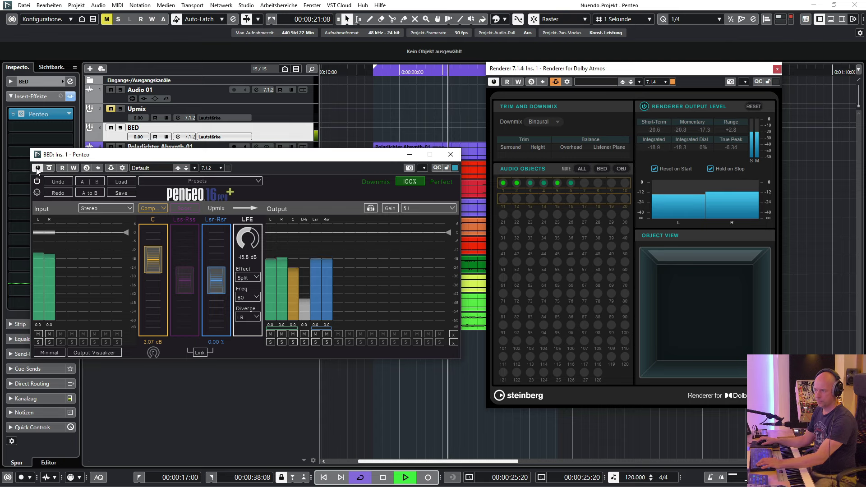
key("space")
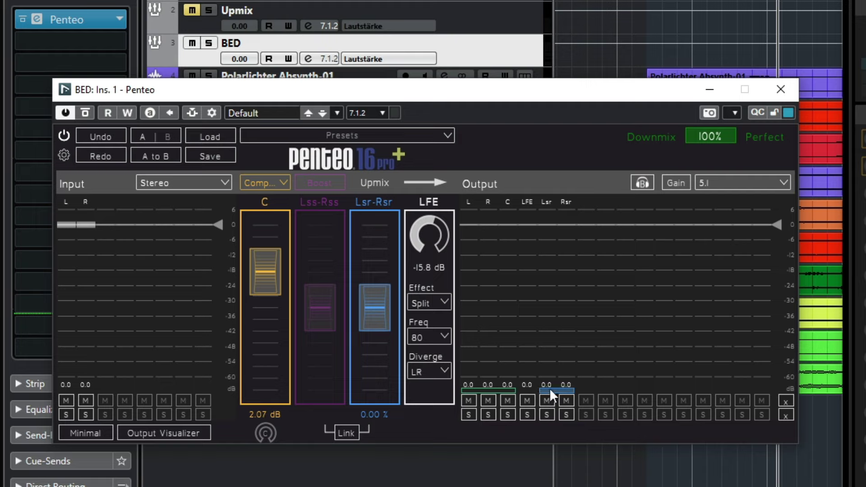
- Audition Penteo's 5.1 surround outputs Lsr and Rsr in solo, and release the solo
left_click(546, 414)
key("space")
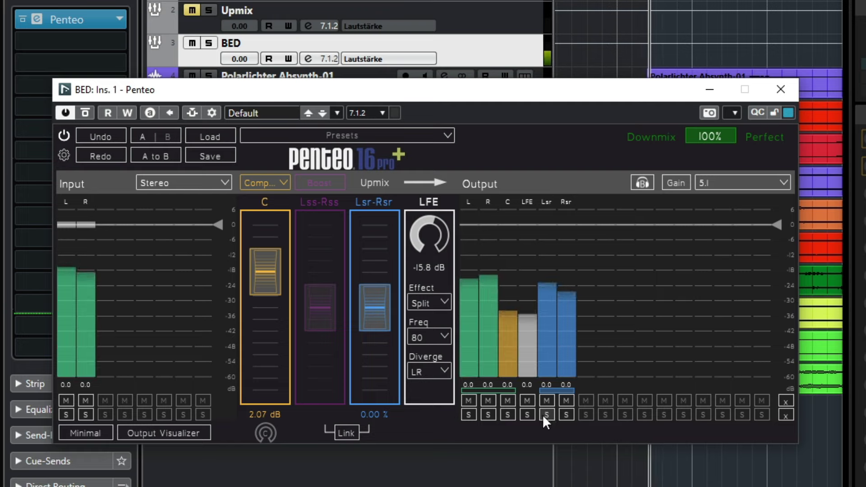
left_click(546, 414)
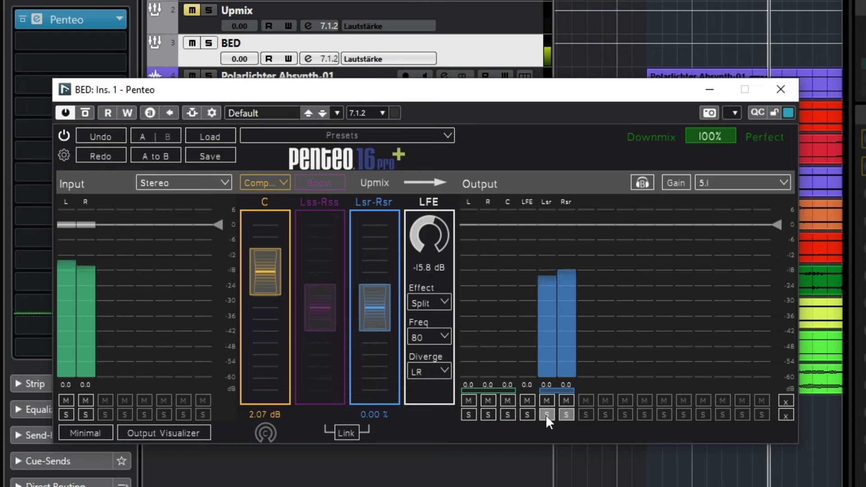
left_click(546, 415)
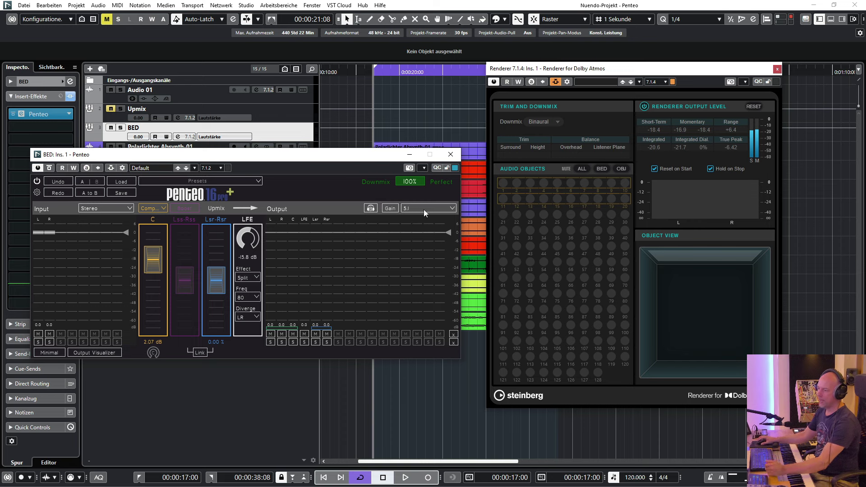
- Set Penteo's output format to 7.1 and audition the upmix
left_click(425, 207)
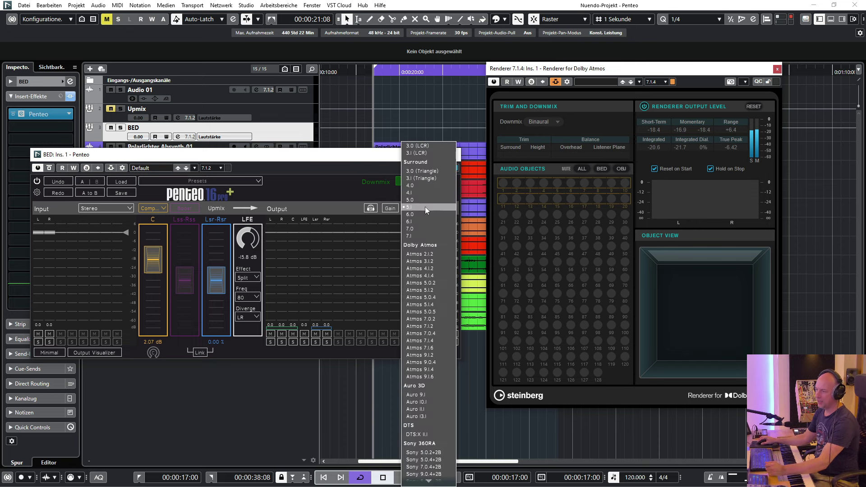
left_click(416, 236)
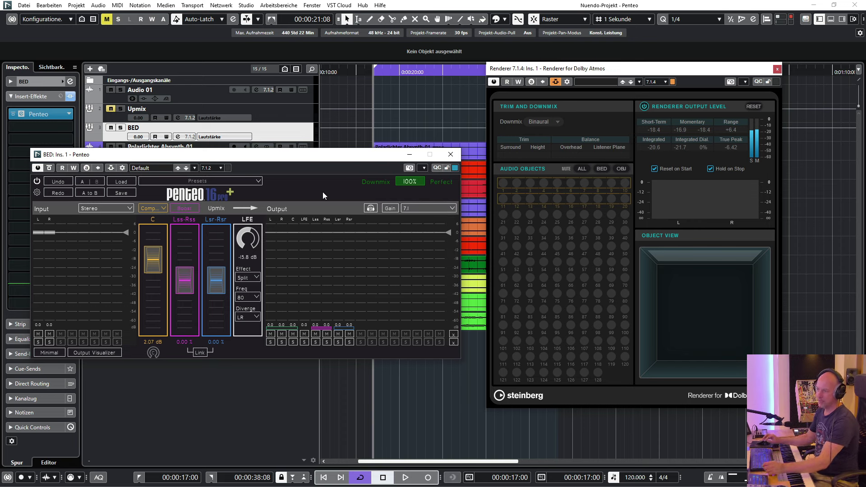
key("space")
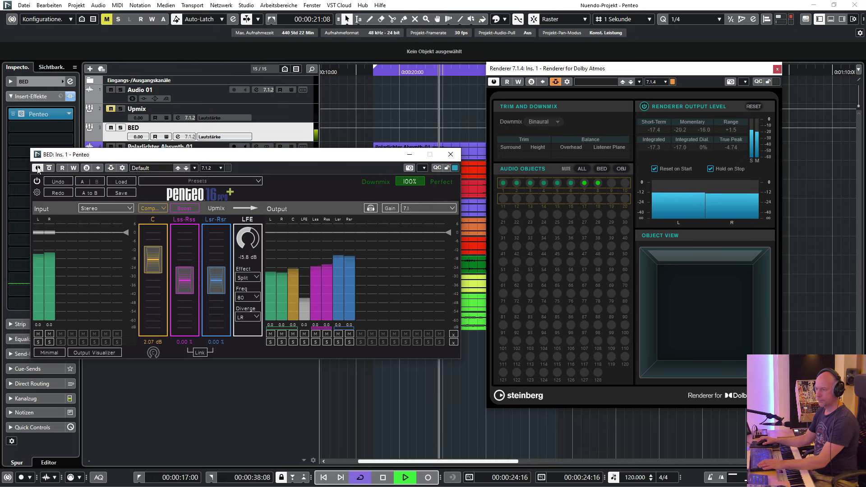
key("space")
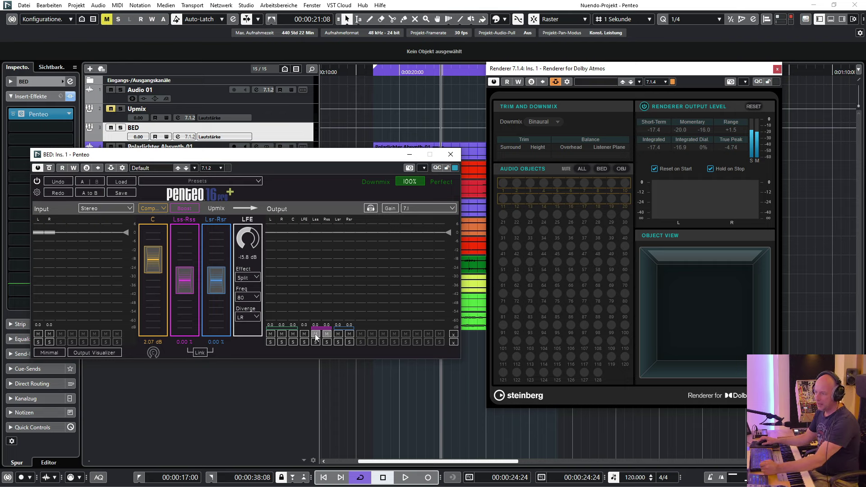
- Audition the side surround outputs Lss and Rss in solo, and release the solo
key("space")
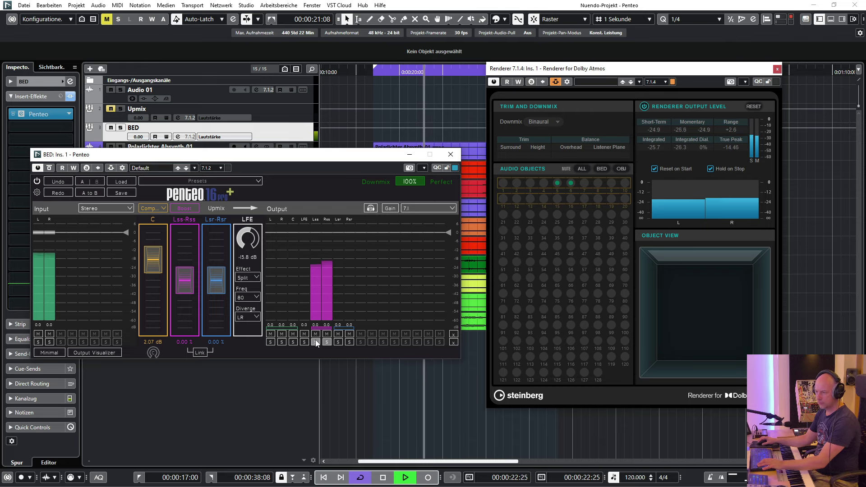
key("space")
left_click(316, 342)
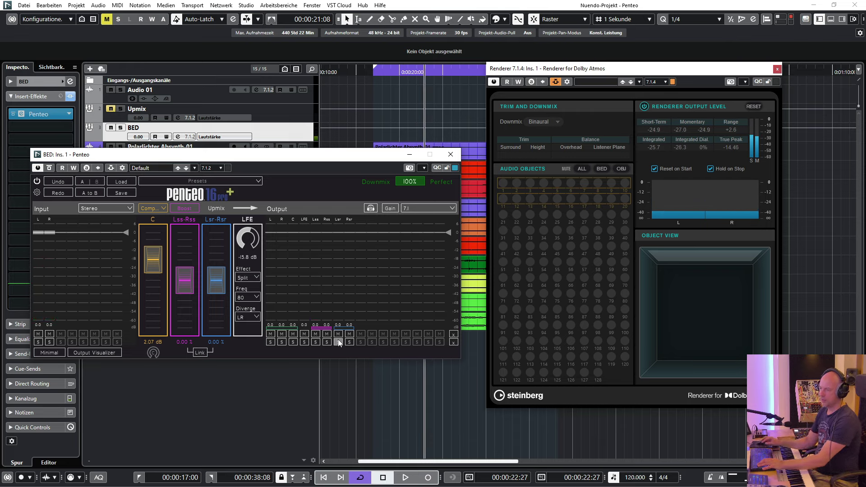
- Audition the rear surround outputs Lsr and Rsr of the 7.1 upmix in solo, and release the solo
left_click(350, 342)
key("space")
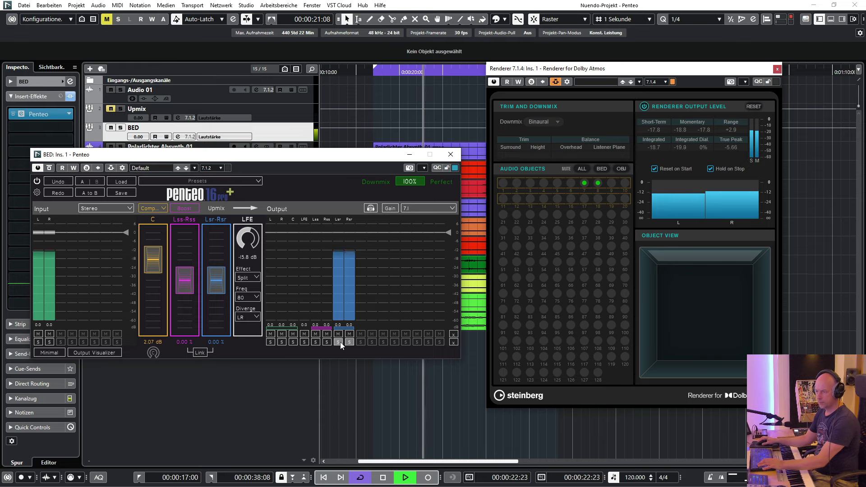
key("space")
left_click(340, 342)
left_click(349, 342)
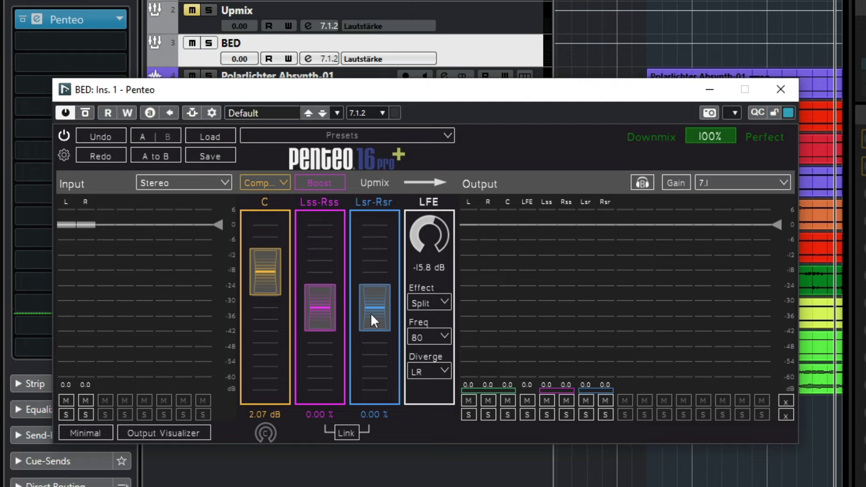
- Try Penteo's Lsr-Rsr fader at 7.20 %, its maximum and -100 % during playback, and return it to 0.00 %
mouse_move(371, 315)
left_mouse_down()
mouse_move(388, 199)
mouse_move(377, 304)
left_mouse_up()
key("space")
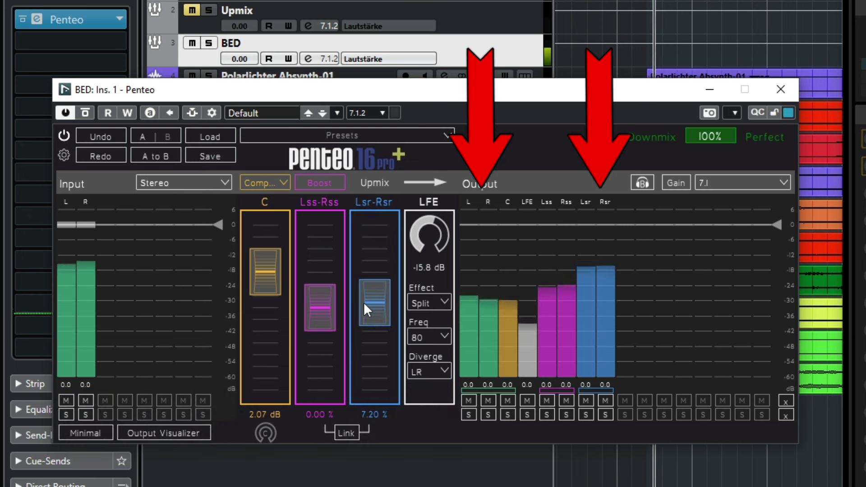
left_click_drag(369, 299, 382, 193)
left_click_drag(381, 229, 372, 440)
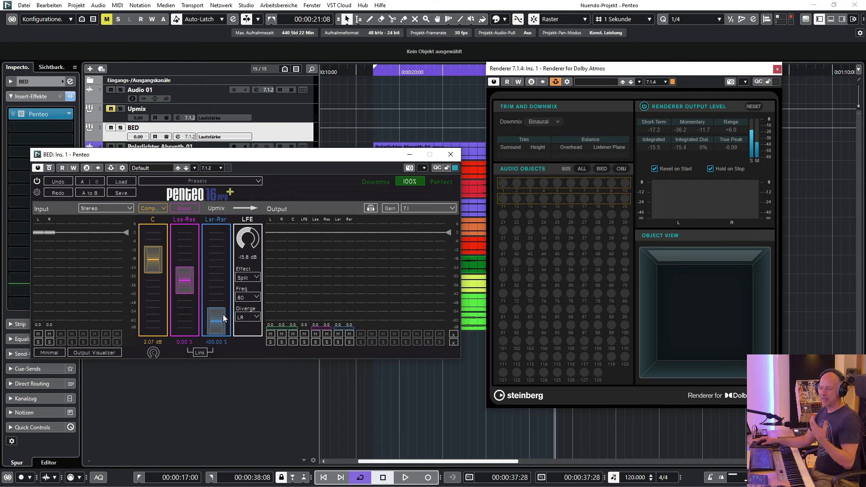
left_click_drag(223, 315, 221, 264)
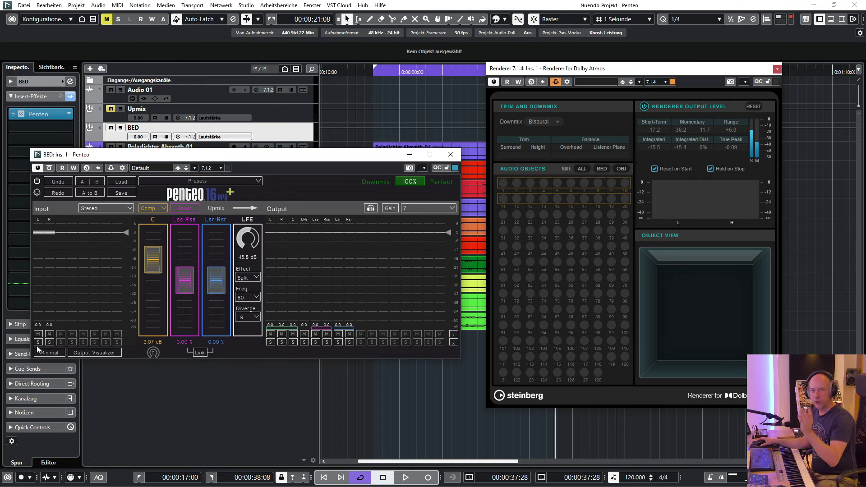
- Step the center mode through Default, Composite and Discrete, set the C level to 0.00 dB and return the mode to Default
left_click(162, 208)
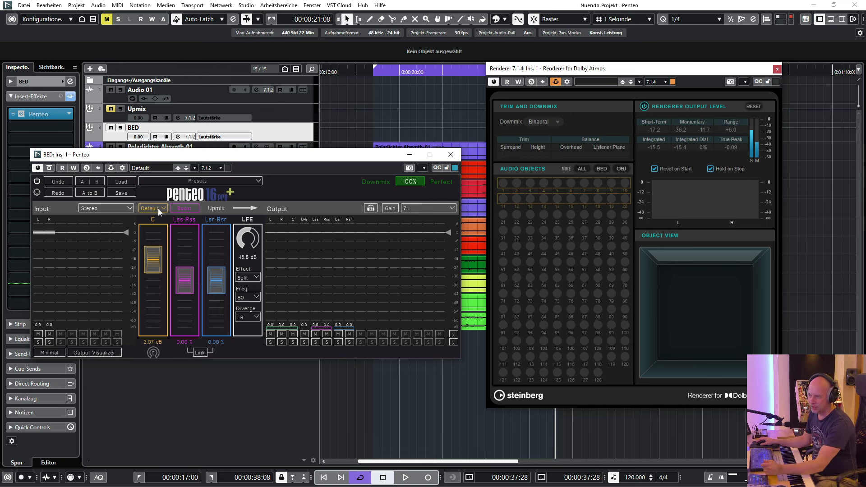
left_click(158, 209)
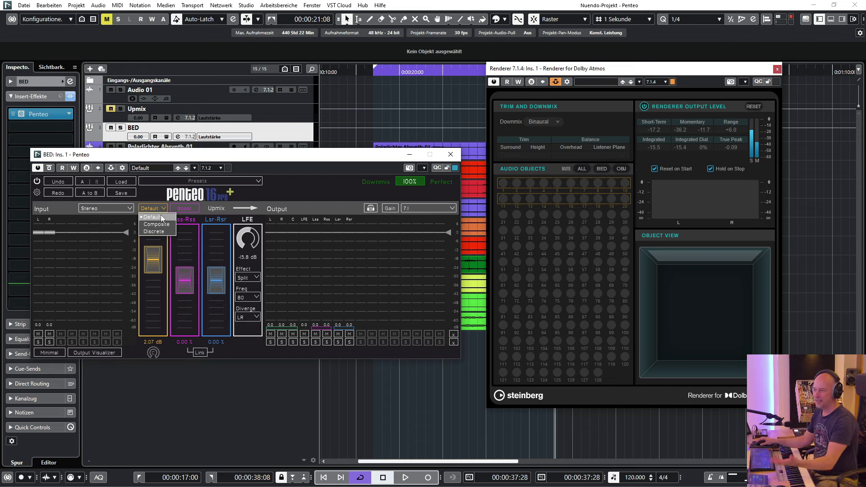
left_click(157, 222)
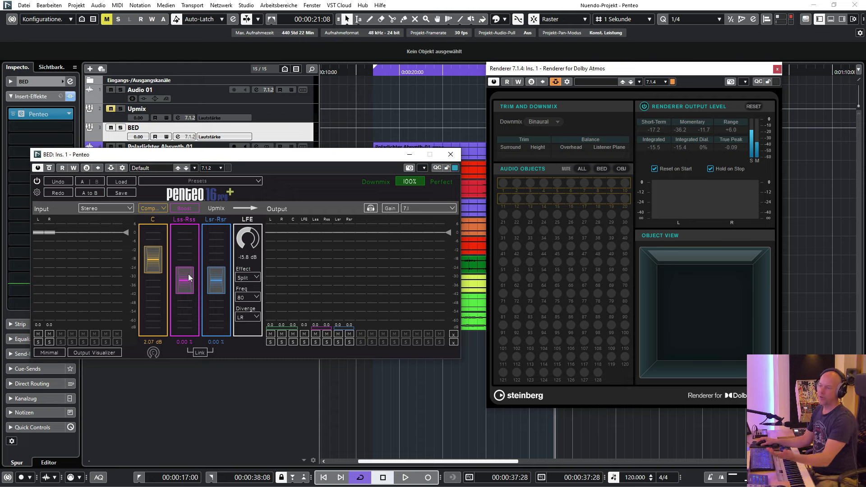
left_click(162, 208)
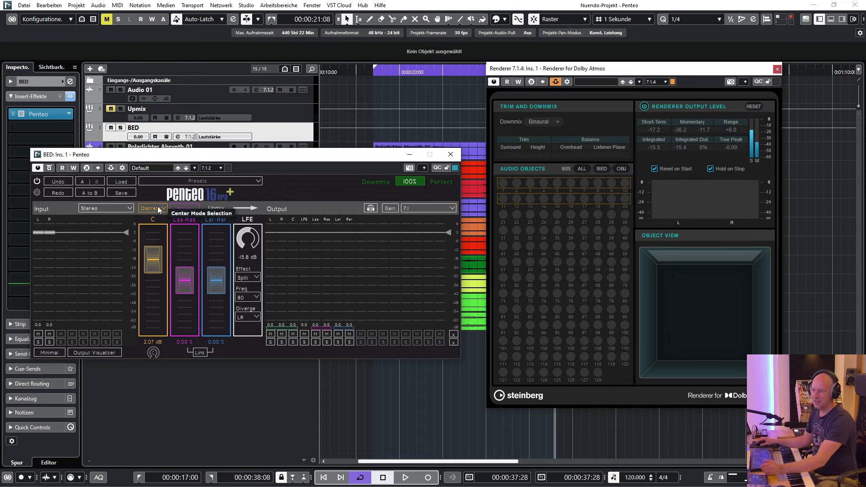
left_click_drag(158, 258, 154, 267)
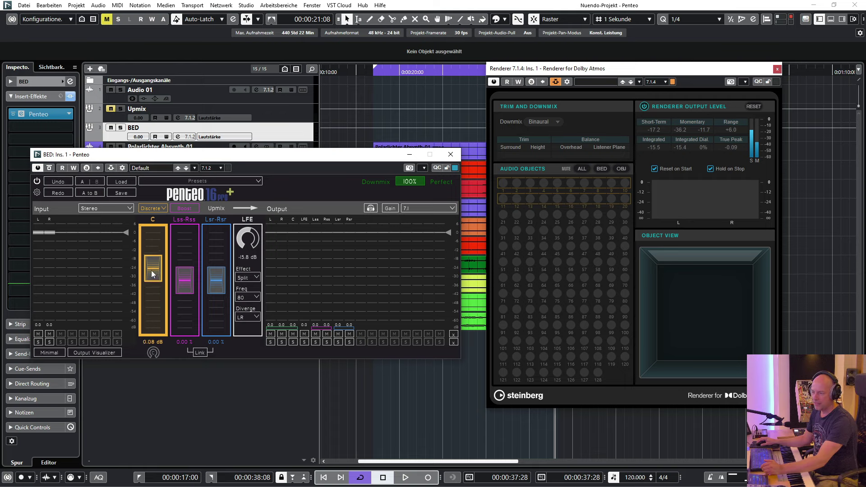
left_click(154, 216)
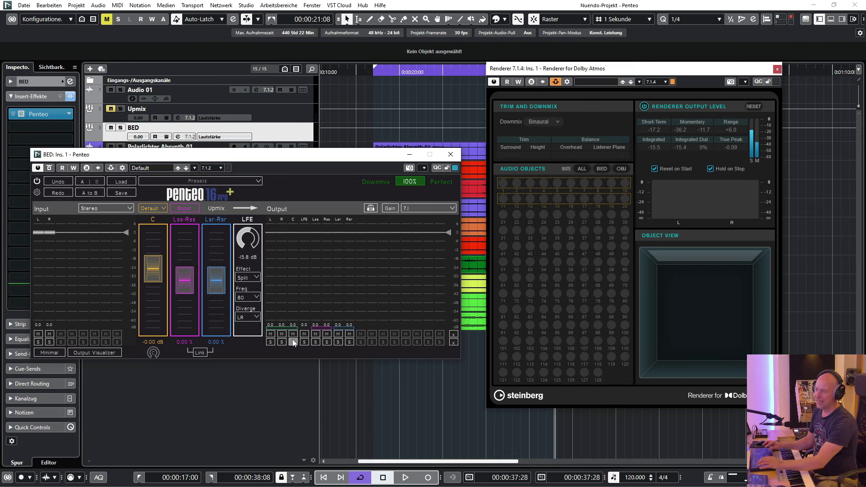
- Audition the center output C in solo with the center mode at Default
key("space")
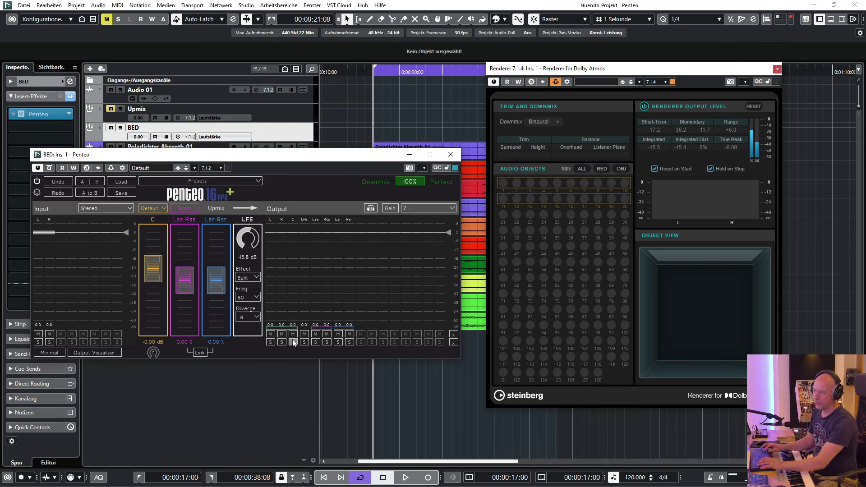
key("space")
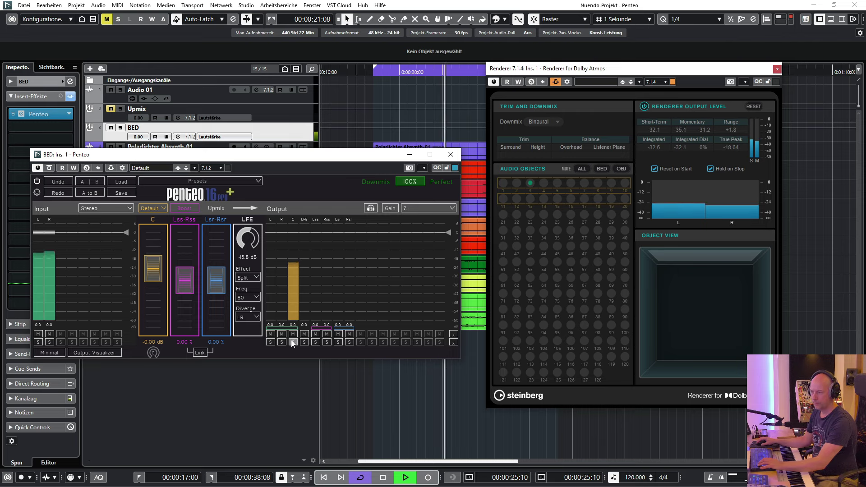
key("space")
- Solo the L, R and C outputs together and audition them from the loop start
left_click(270, 342)
key("KP_0")
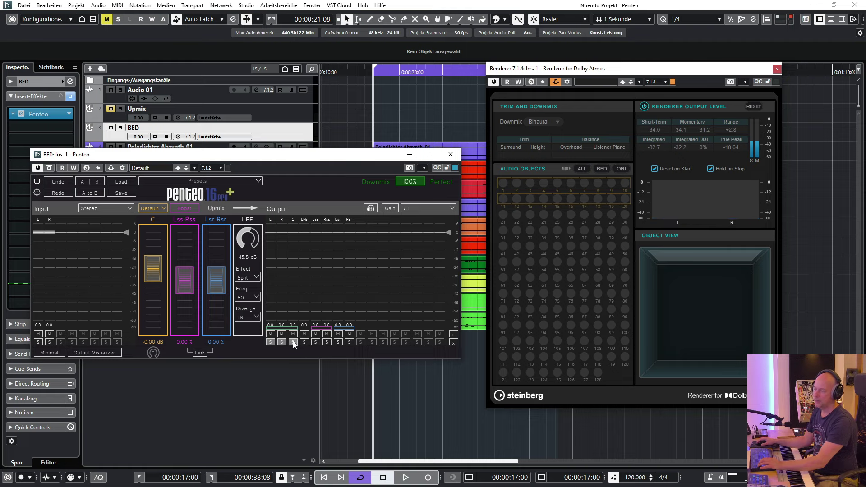
key("space")
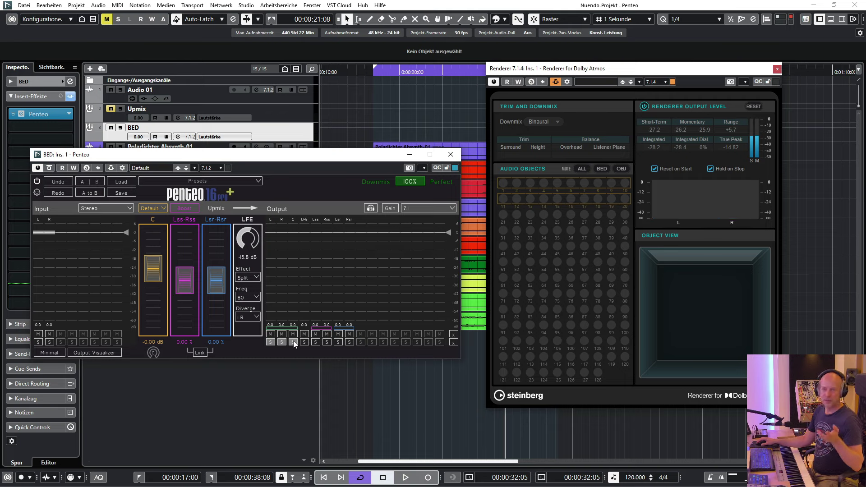
- Set the center mode to Composite and audition the soloed L, R and C outputs
left_click(153, 208)
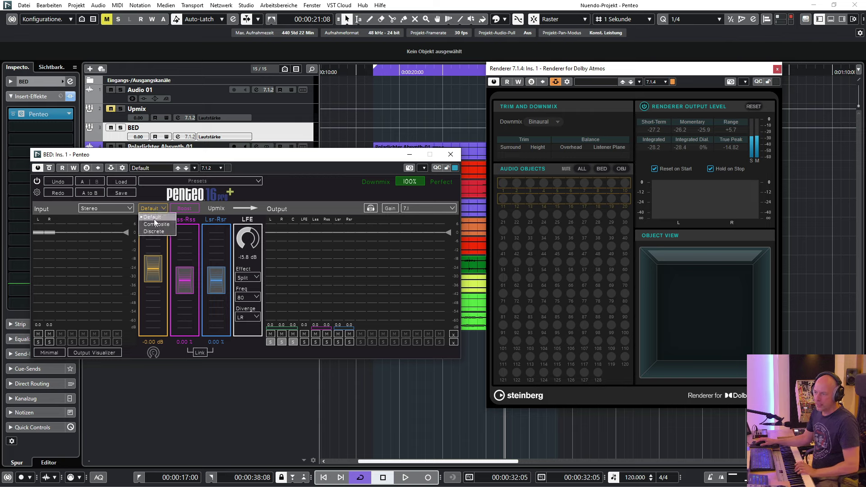
left_click(155, 225)
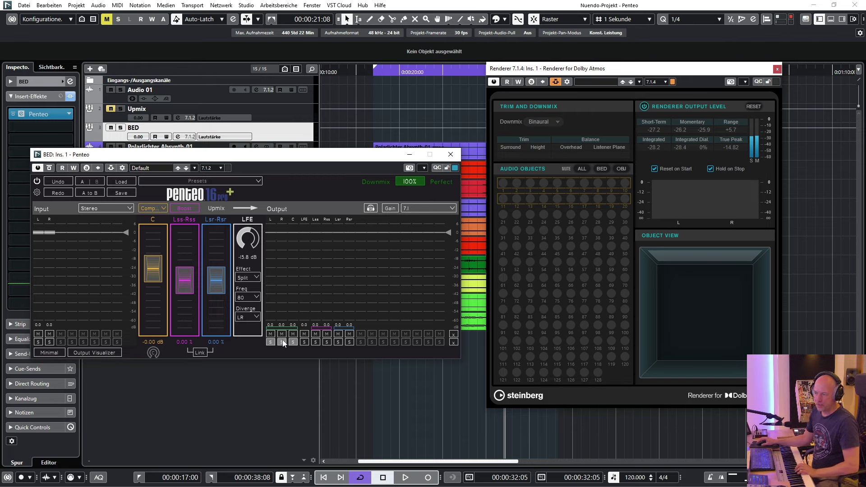
key("space")
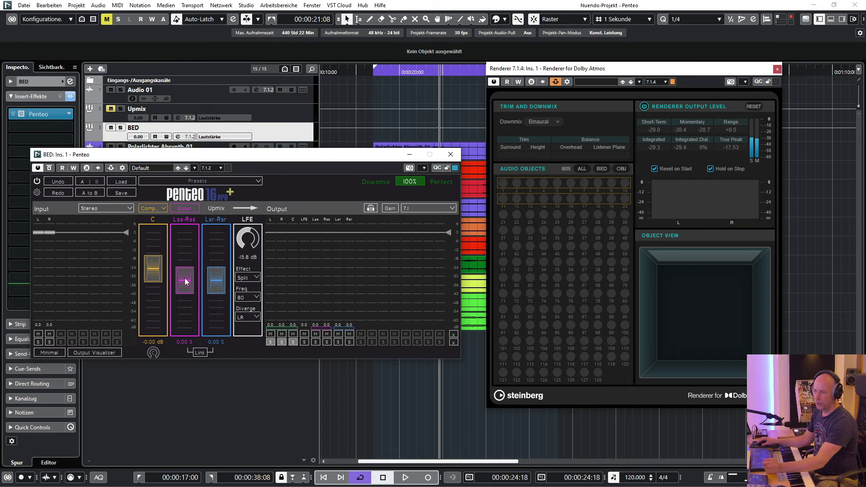
key("space")
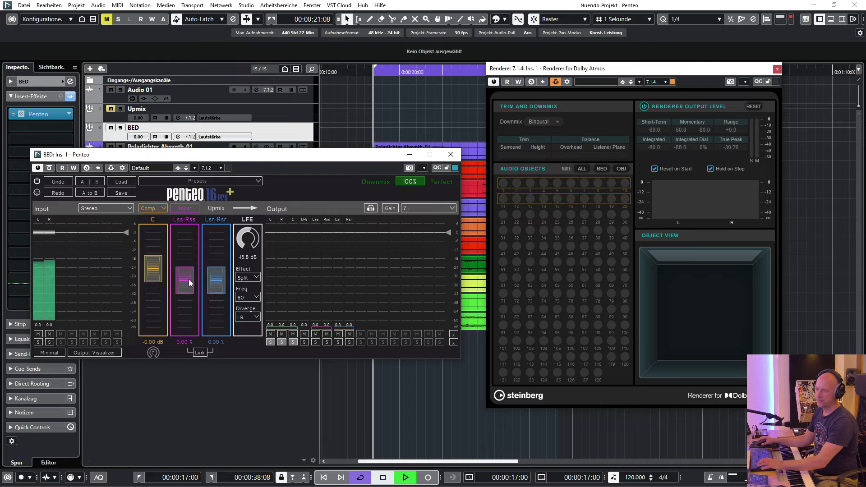
- Try the Lss-Rss fader at -62.40 % and -100 % during playback, and leave it at -28.80 %
left_click_drag(189, 280, 184, 320)
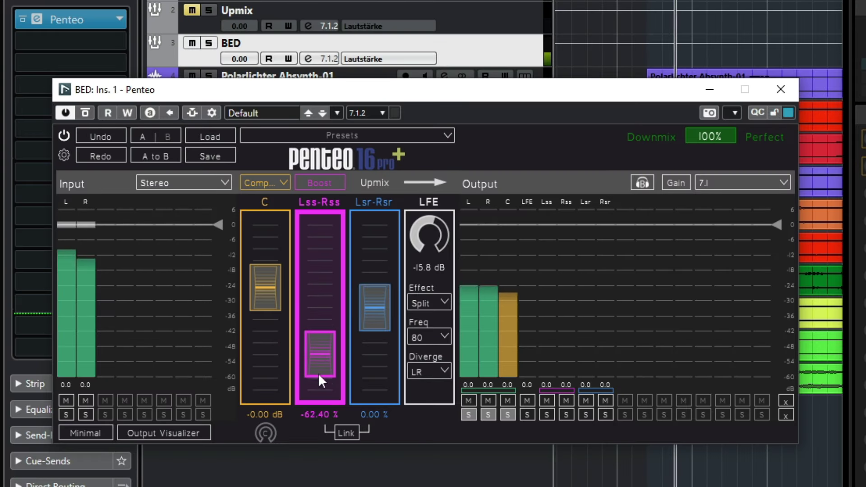
left_click_drag(319, 376, 318, 411)
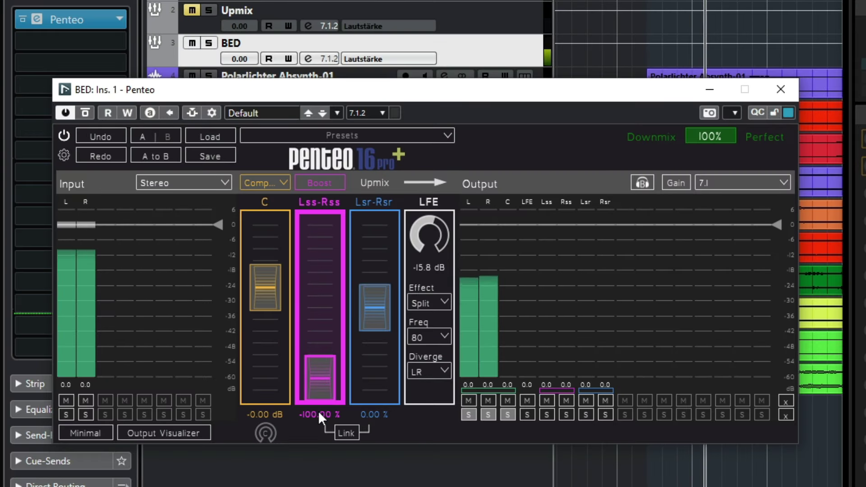
left_click_drag(318, 411, 306, 334)
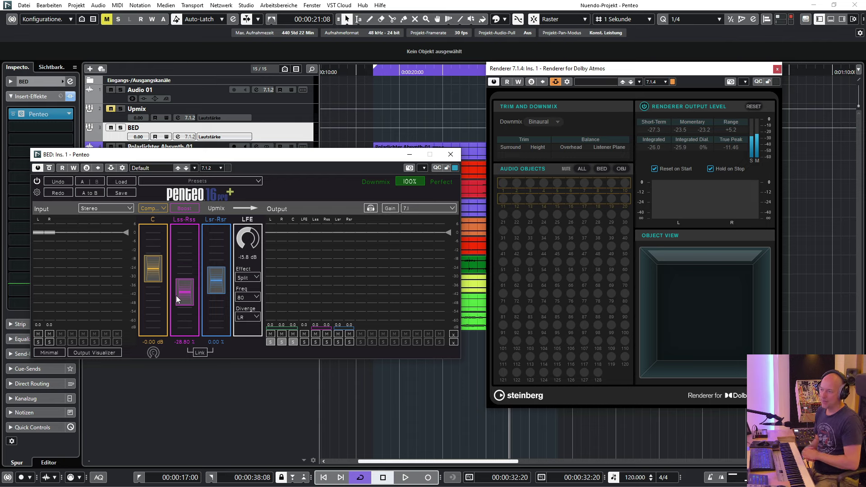
- Set the center mode to Discrete and audition only the L and R outputs from the loop start, with C's solo released
left_click(152, 208)
left_click(154, 231)
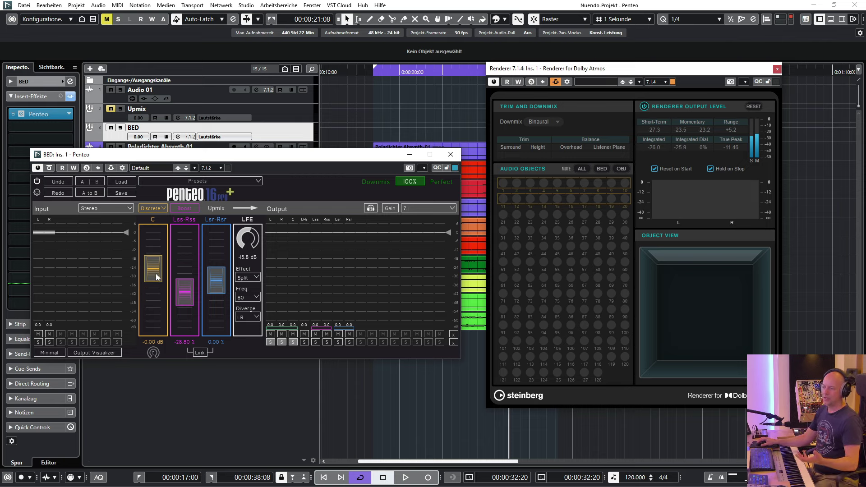
left_click(293, 342)
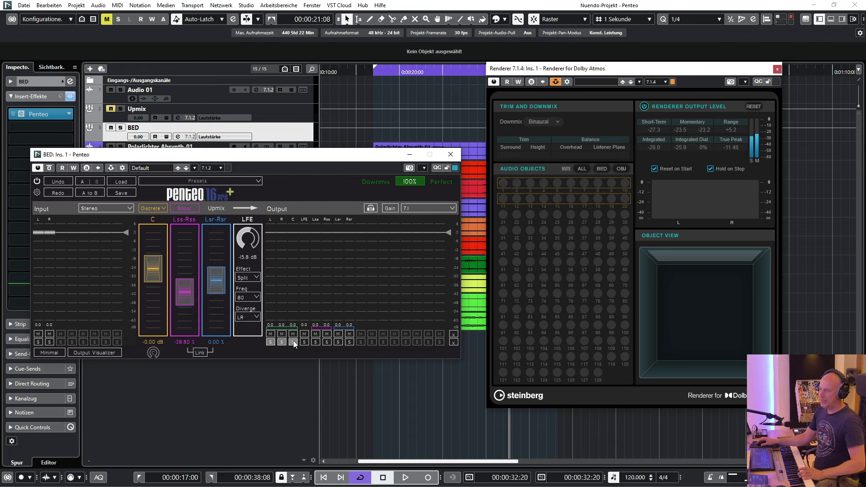
key("KP_0")
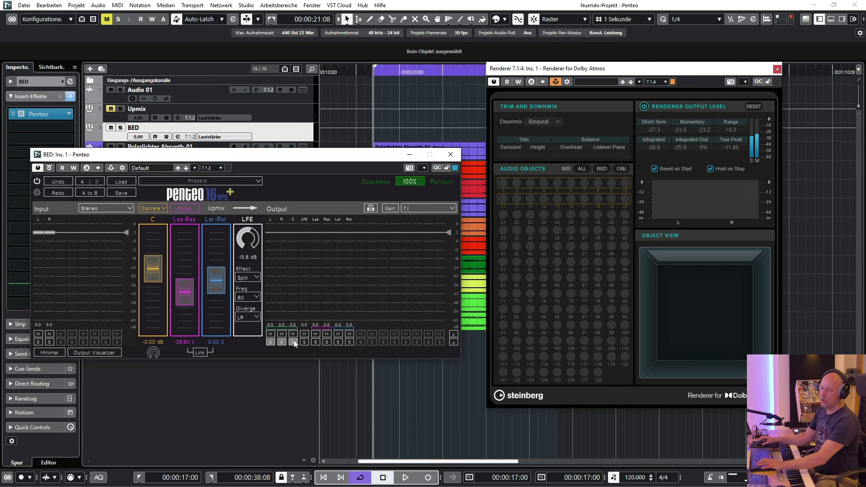
key("space")
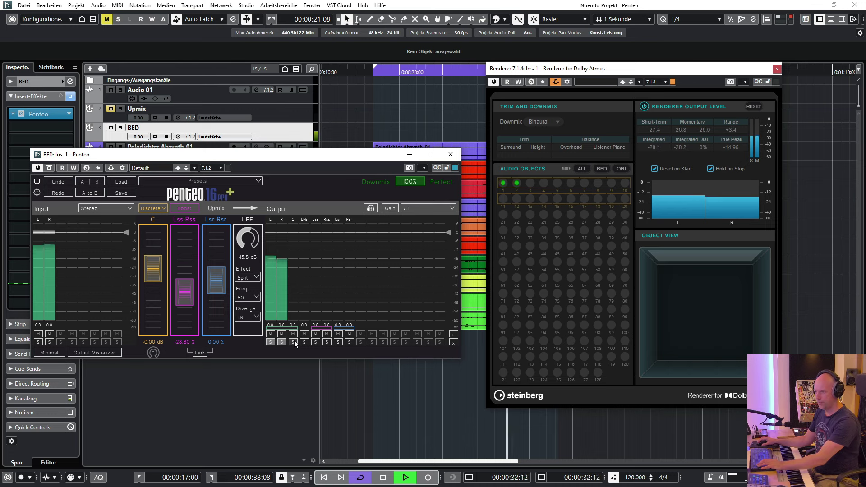
key("space")
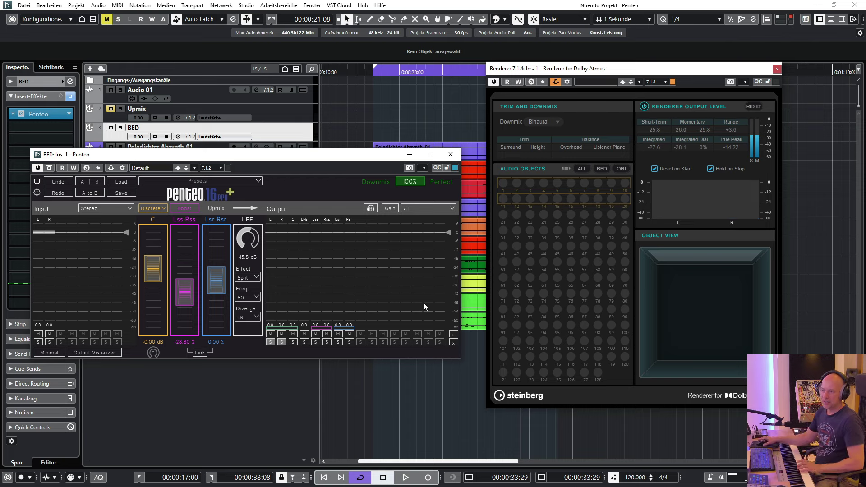
- Switch the center mode to Composite and back to Discrete
left_click(147, 209)
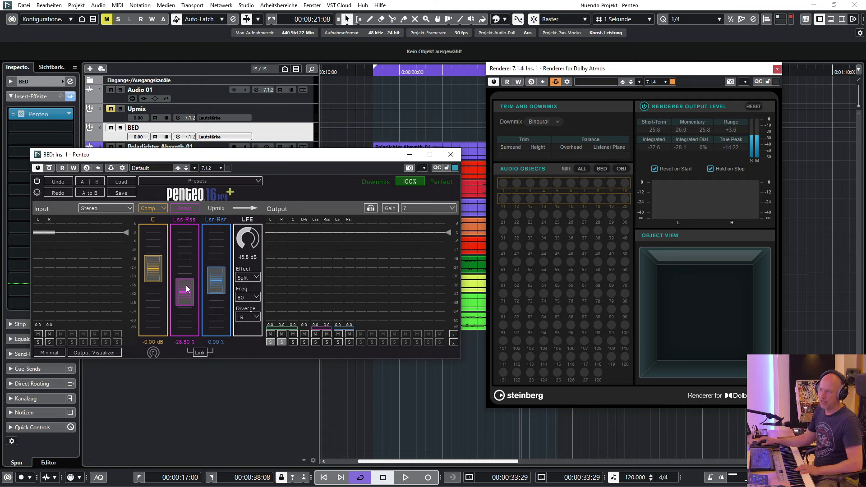
left_click(155, 209)
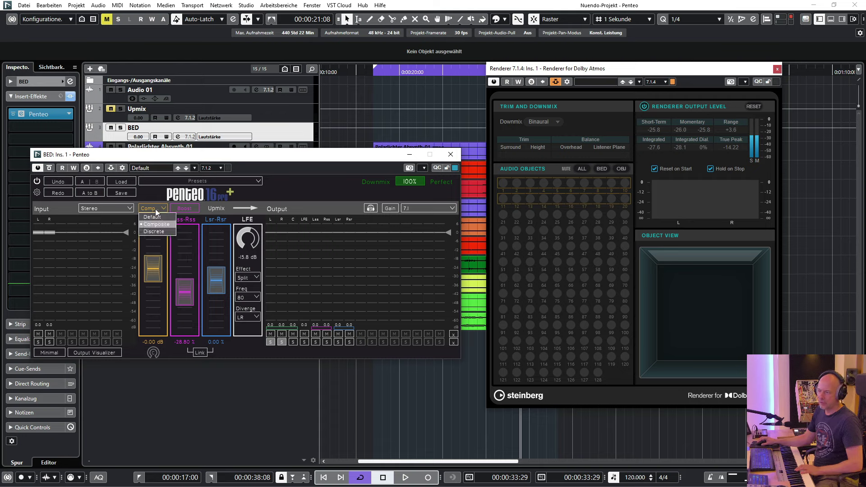
left_click(161, 232)
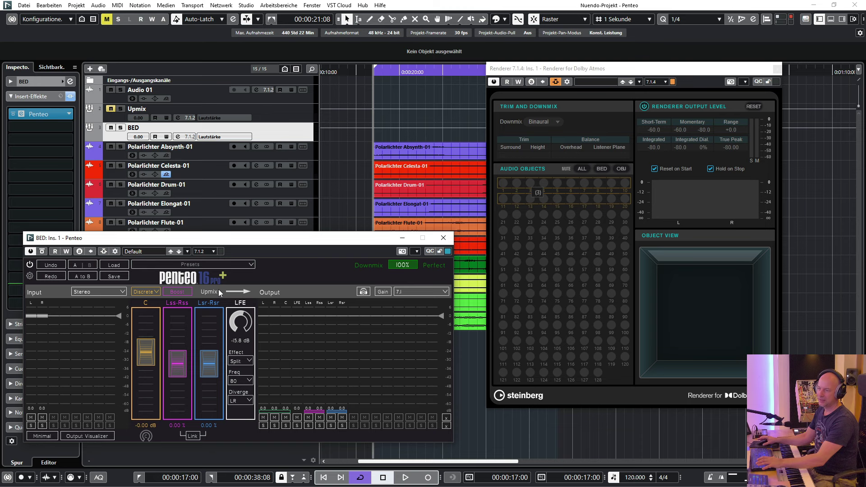
- Try the Boost for the side channel level during playback, and switch it off again
key("space")
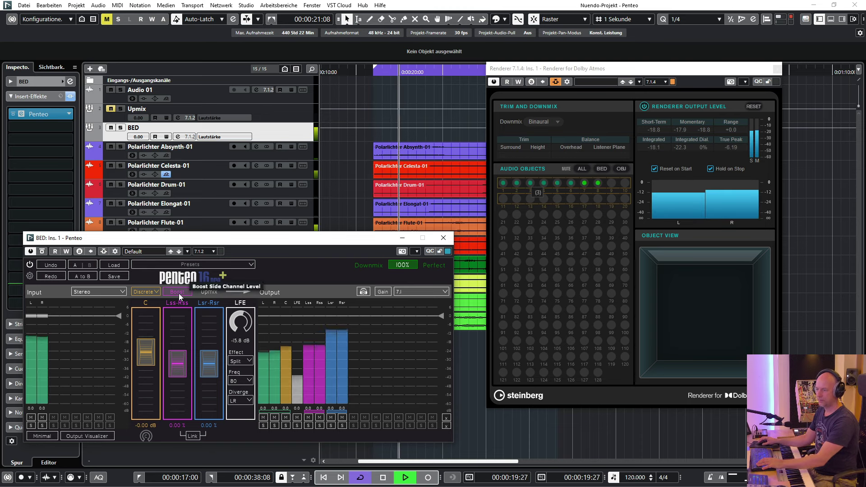
left_click(178, 293)
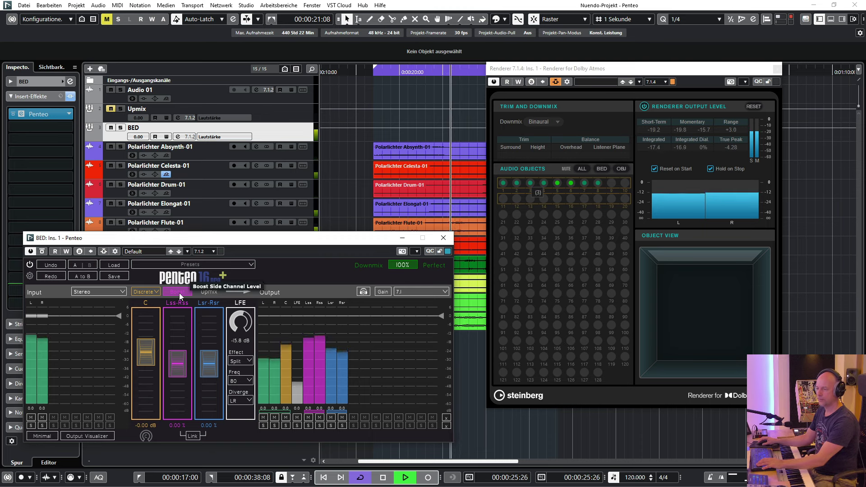
left_click(180, 293)
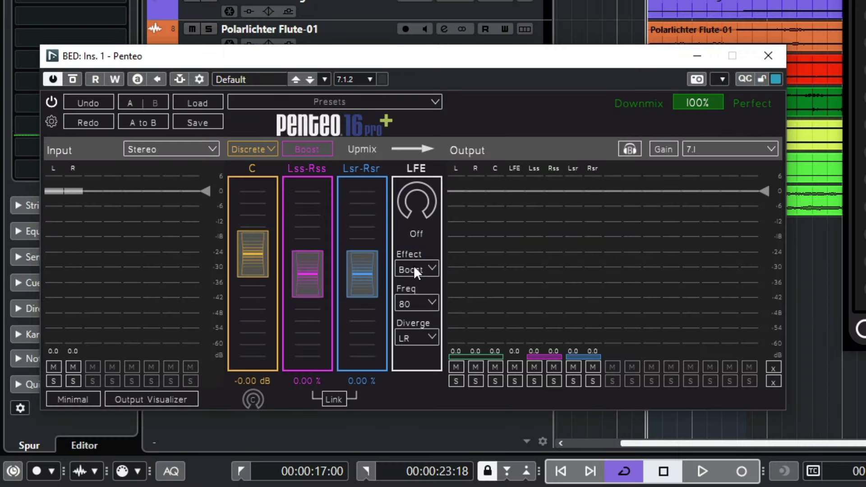
- Set the LFE effect to Boost with a level of -14.5 dB and a frequency of 125
left_click(415, 269)
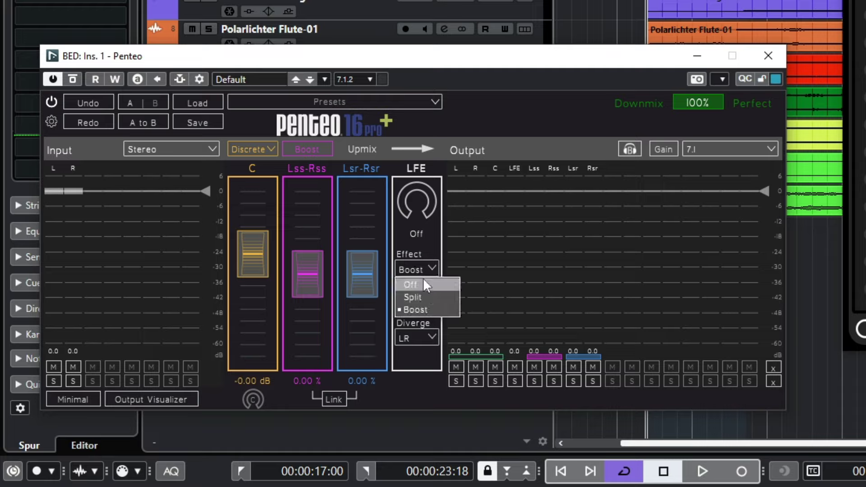
left_click(416, 312)
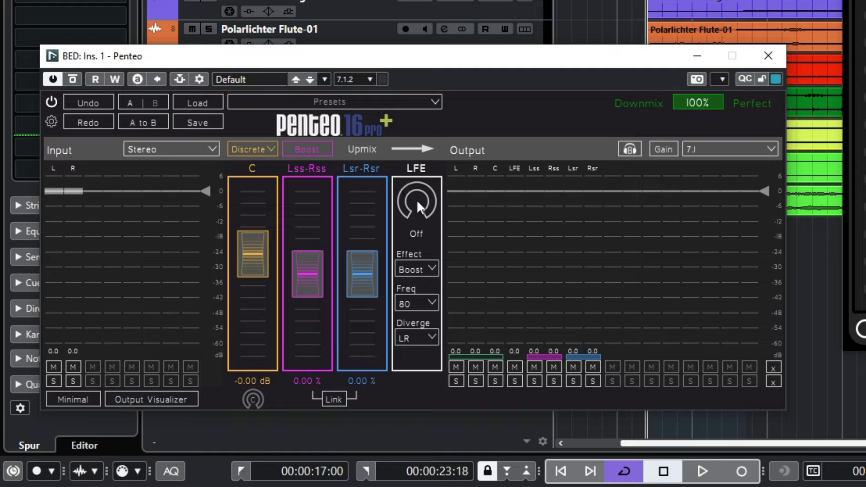
left_click_drag(416, 202, 417, 87)
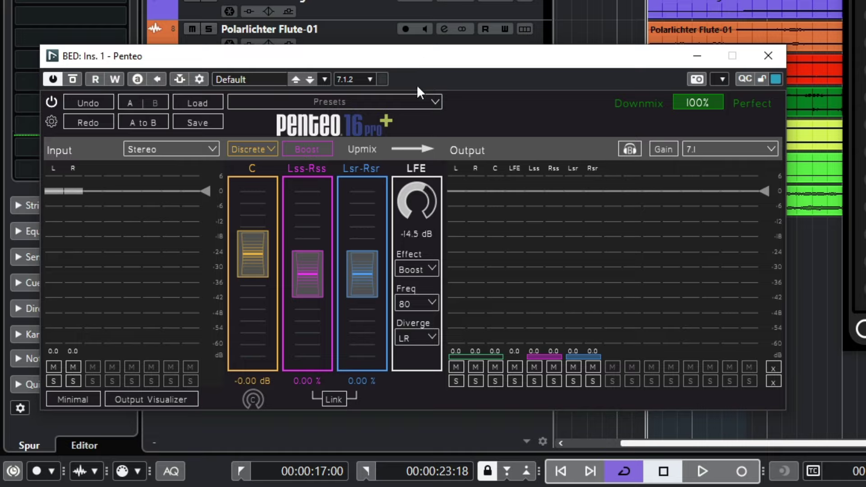
left_click(424, 303)
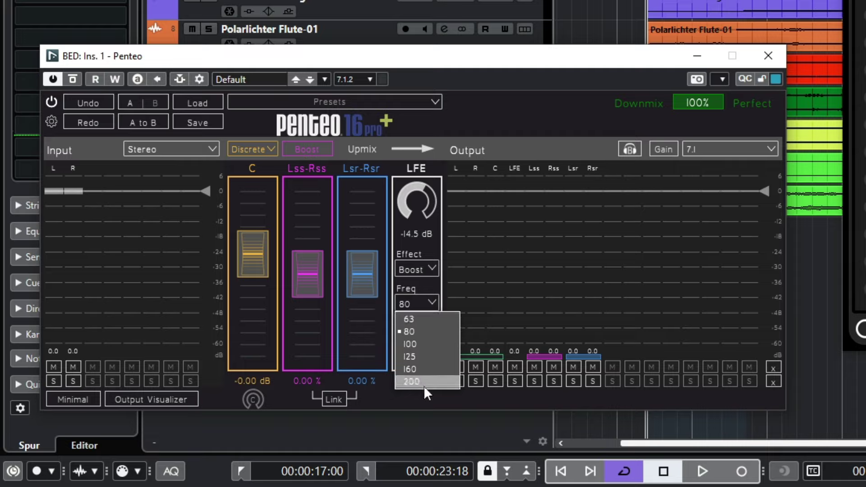
left_click(429, 356)
- Turn the LFE level down to Off, and raise it to 0.0 dB during playback
left_click_drag(419, 190, 397, 335)
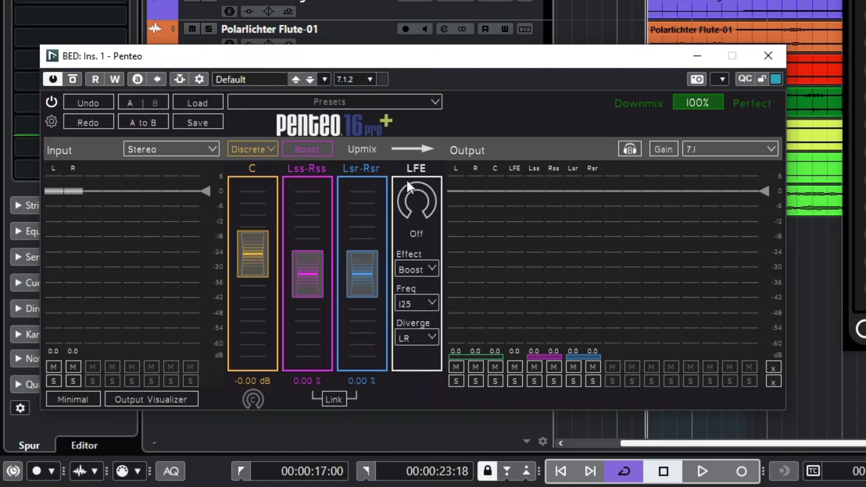
key("space")
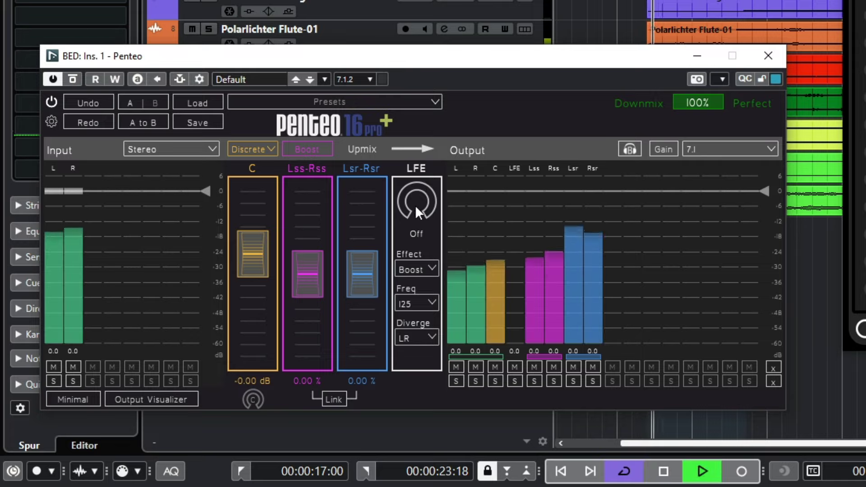
left_click_drag(415, 202, 441, 1)
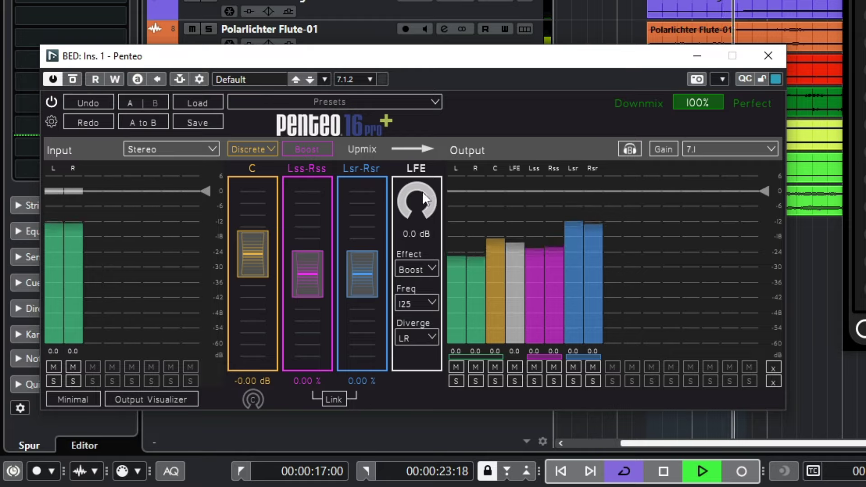
- Turn the LFE level down to Off, stop playback, and set the LFE frequency to 200
left_click_drag(425, 200, 399, 397)
key("space")
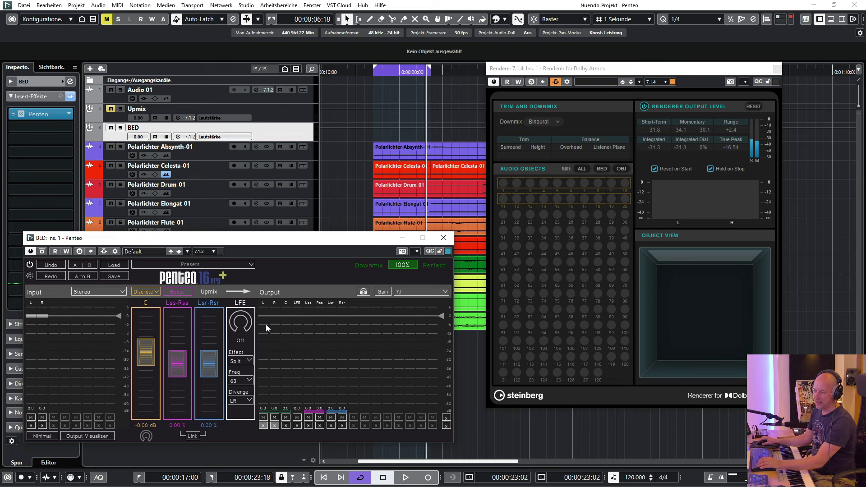
left_click(239, 378)
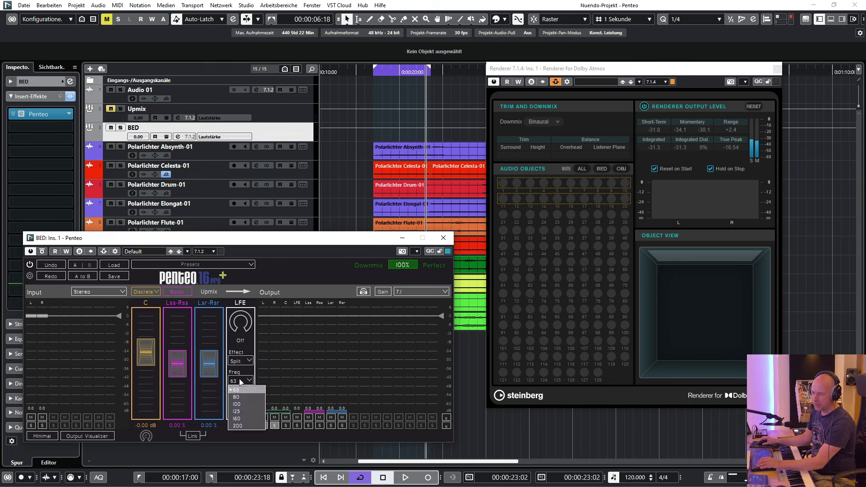
left_click(238, 426)
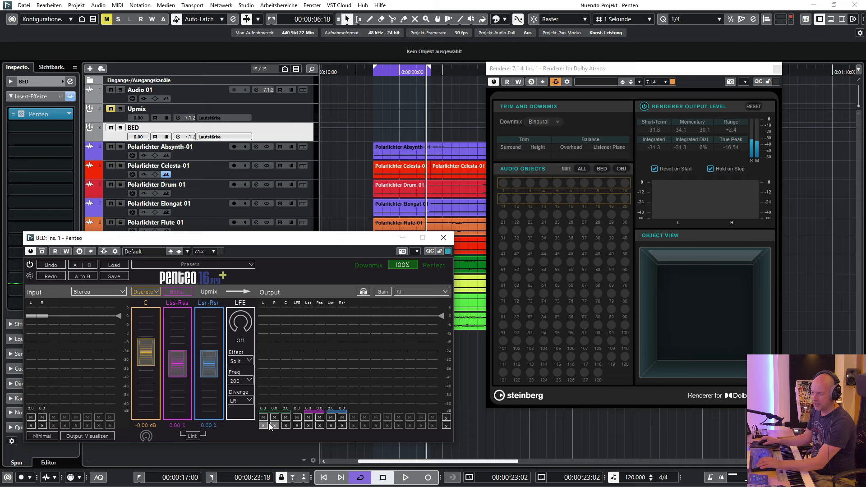
- Play the soloed left and right channels, try the LFE level at 0.0 dB, return it to Off and stop playback
key("space")
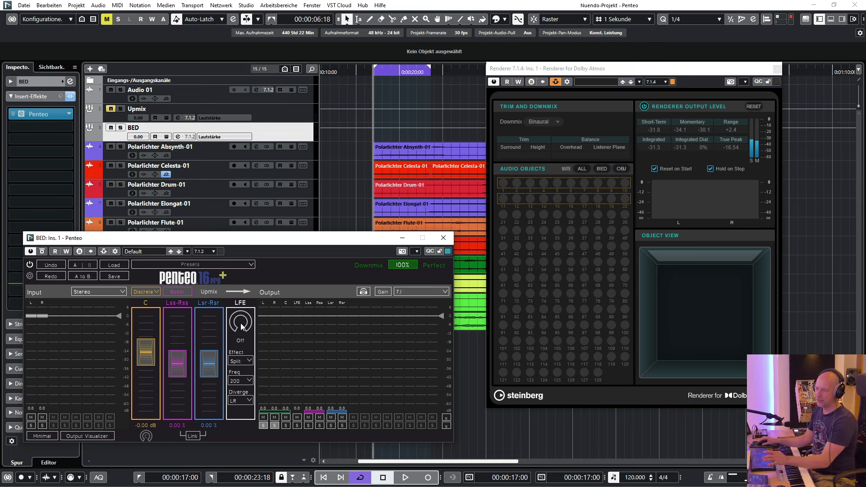
key("space")
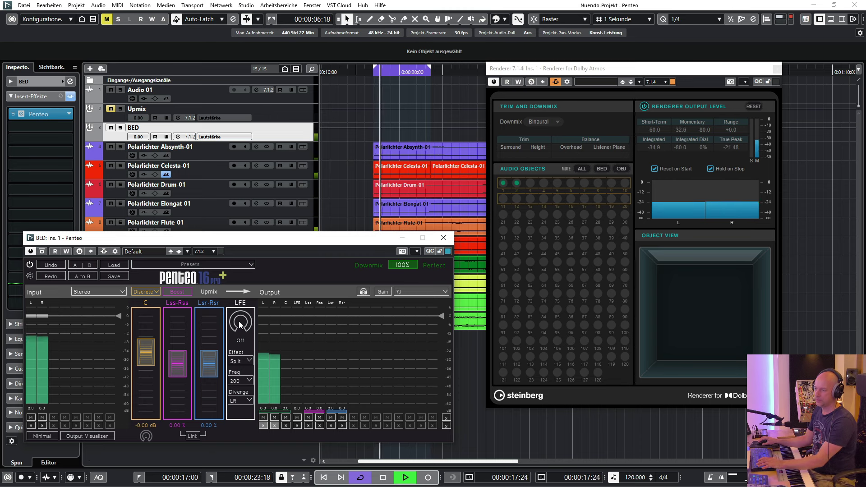
left_click_drag(240, 325, 240, 289)
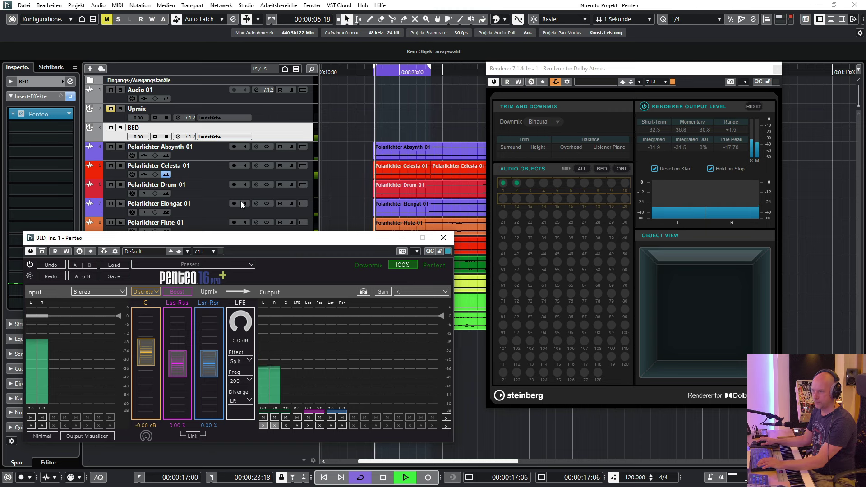
left_click_drag(240, 323, 230, 341)
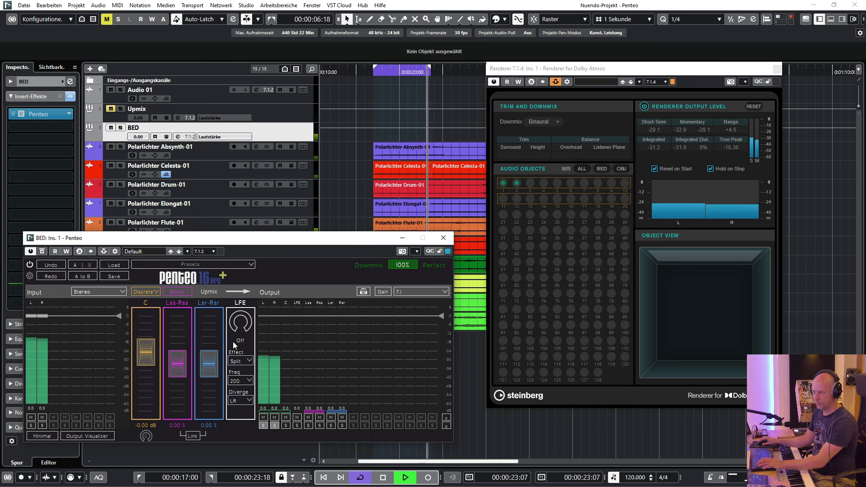
key("space")
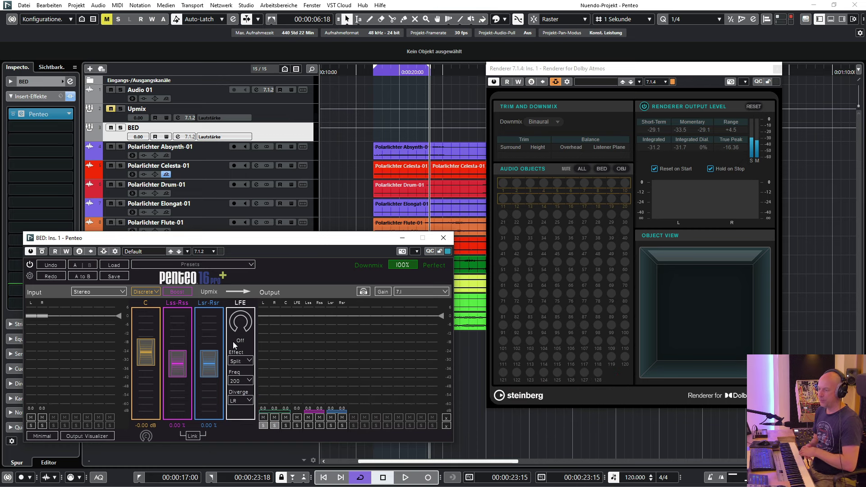
- Compare the LFE Diverge settings Off and LR by playing the soloed center channel with each, ending on LR
left_click(246, 402)
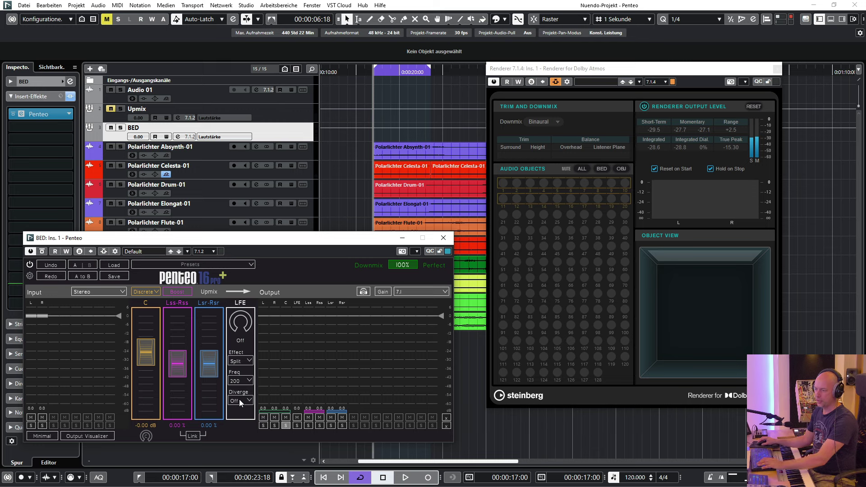
key("space")
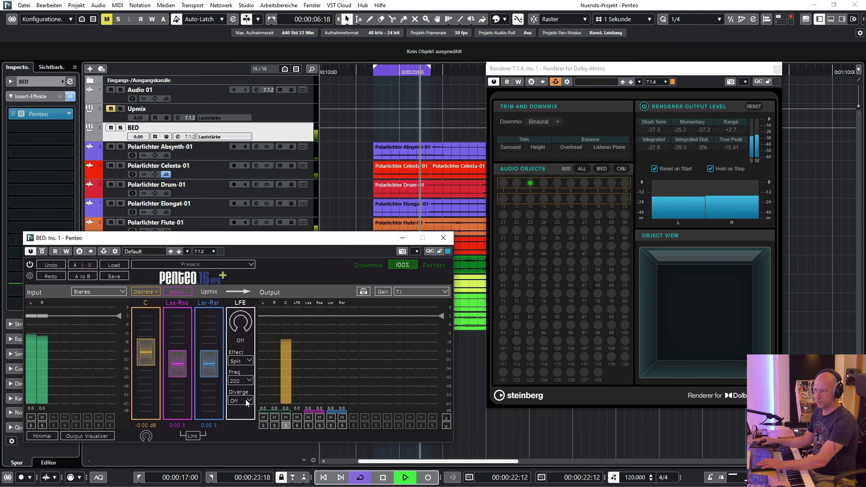
key("space")
left_click(246, 399)
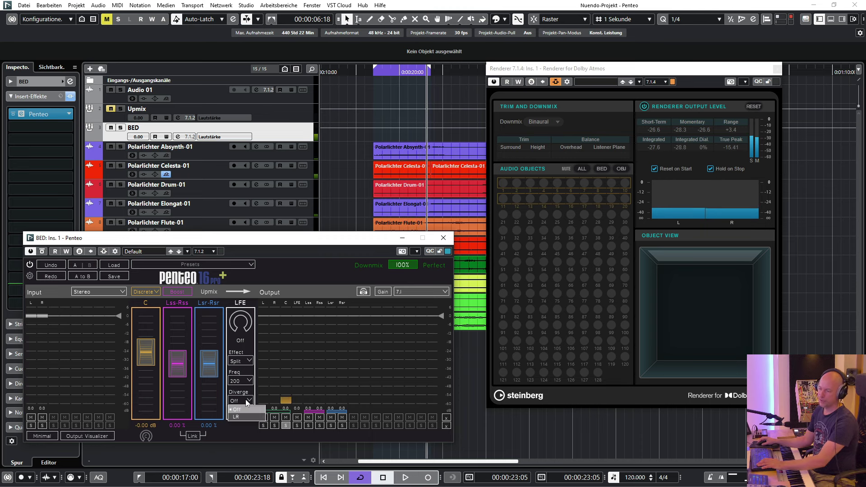
left_click(243, 418)
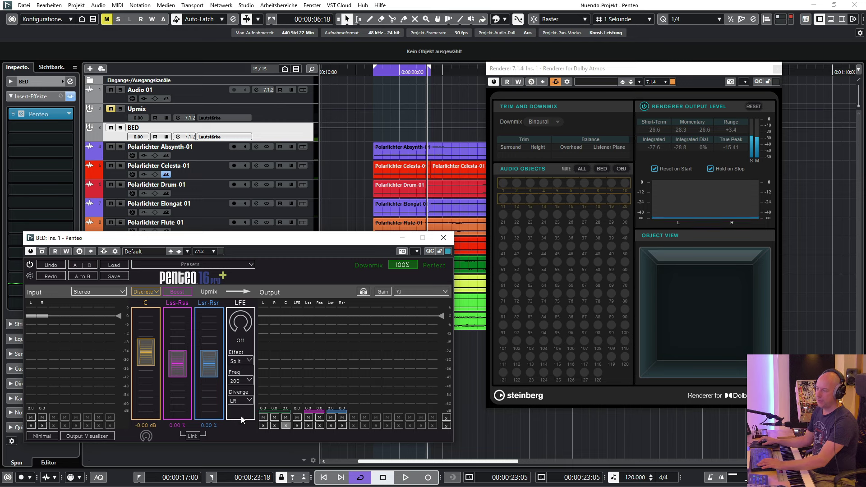
key("KP_1")
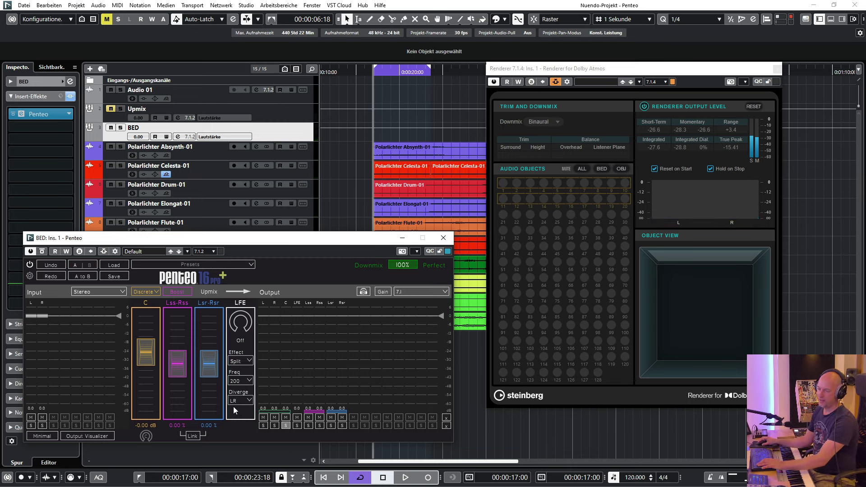
key("space")
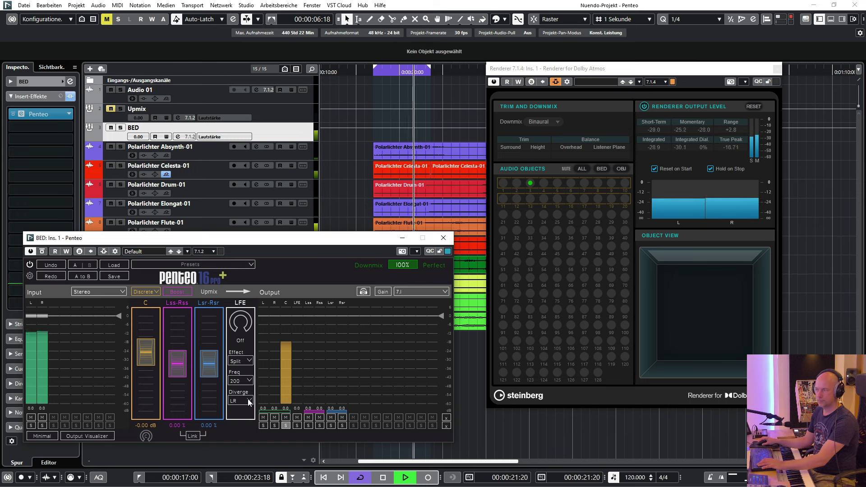
key("space")
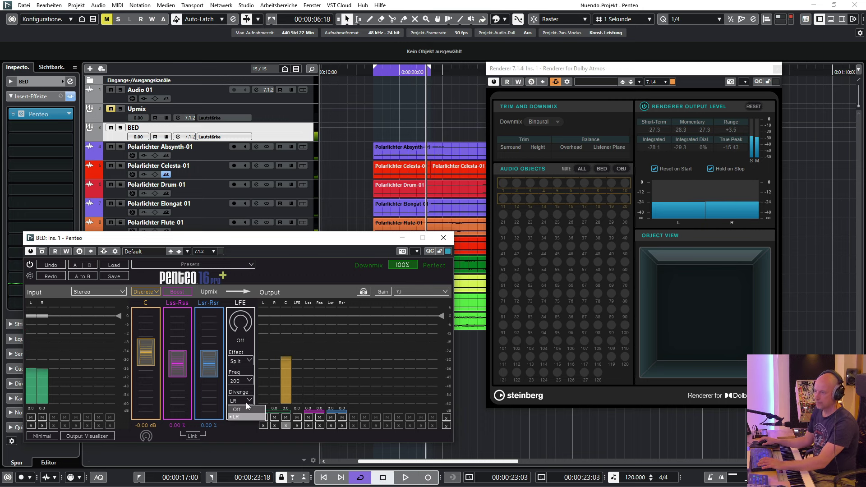
- Set the output format to Atmos 7.1.4 and keep the Upper mode at Low
left_click(420, 291)
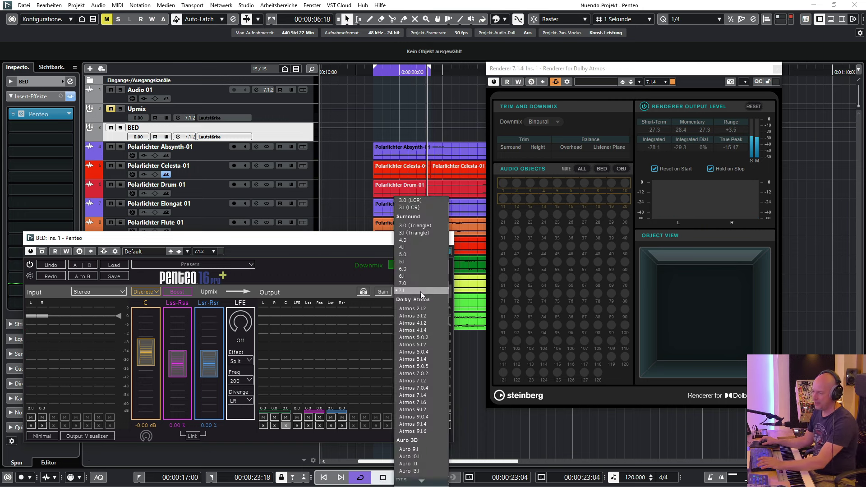
left_click(420, 395)
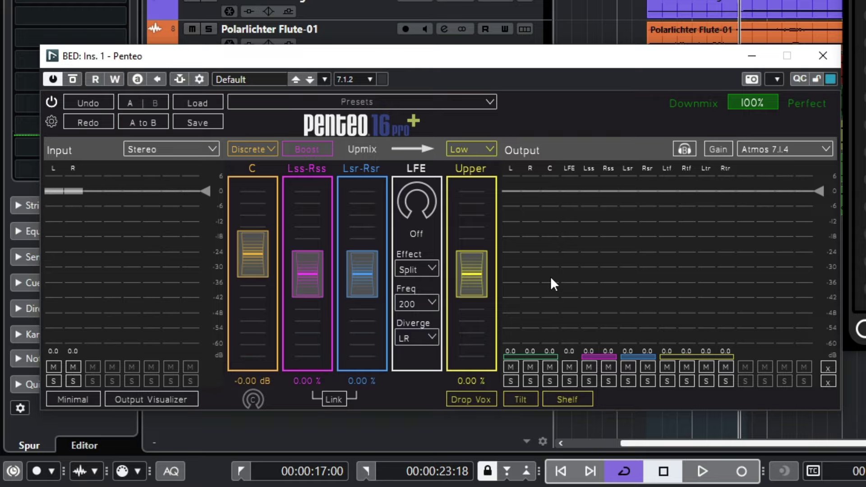
left_click(485, 145)
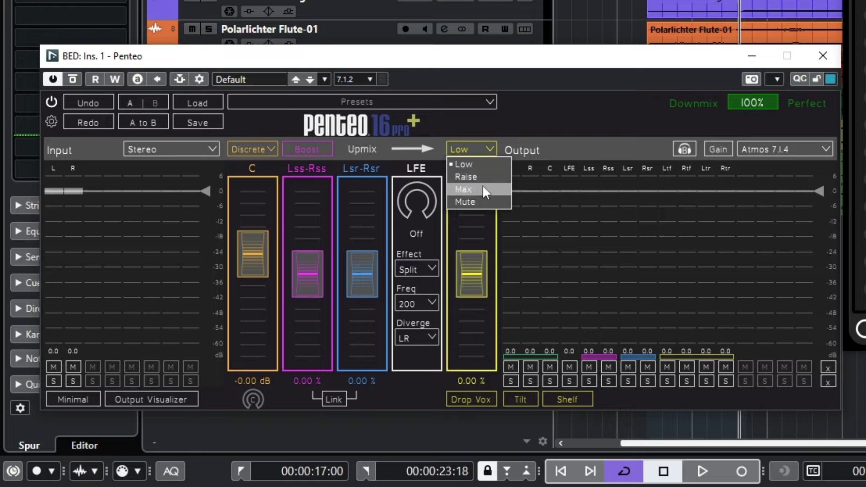
left_click(490, 165)
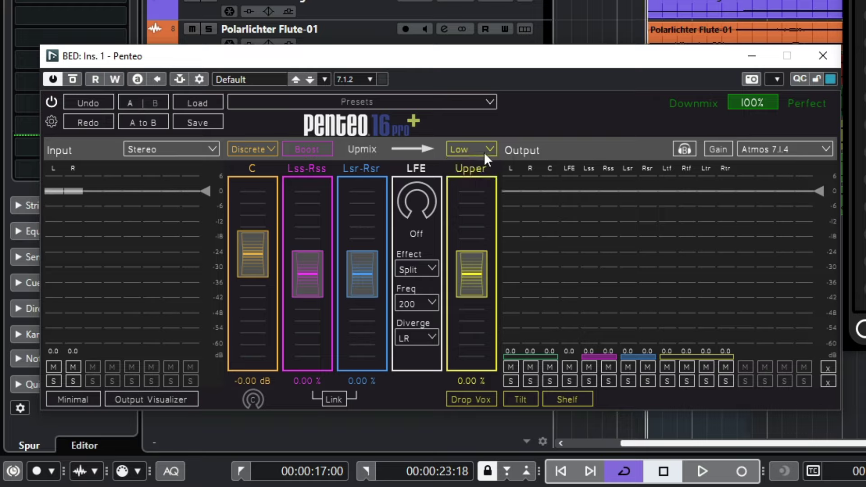
- Set the Upper mode to Mute, start playback, and switch the mode back to Low
left_click(466, 149)
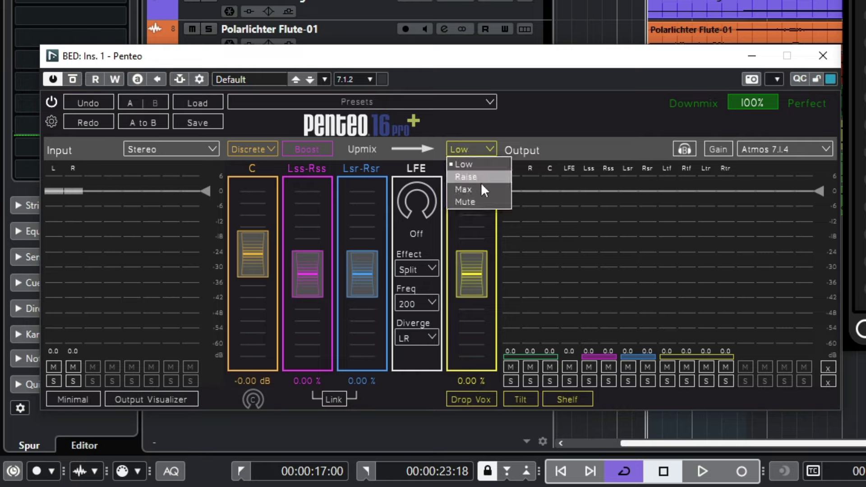
left_click(478, 201)
key("space")
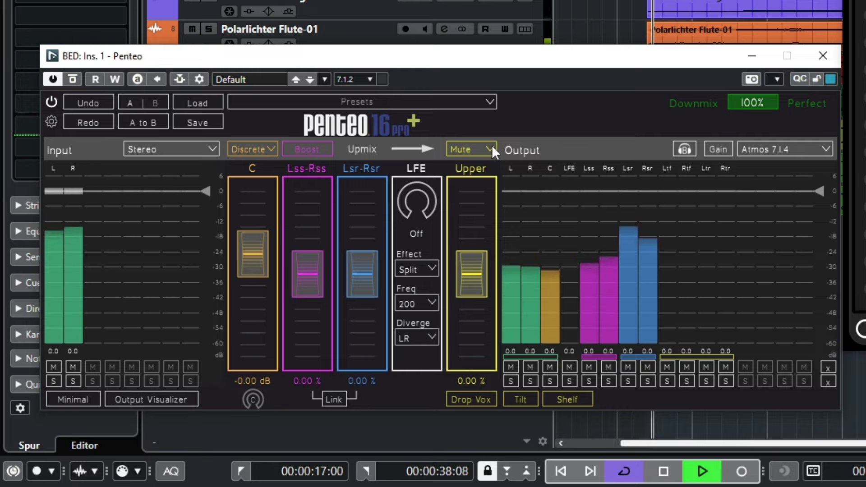
left_click(492, 144)
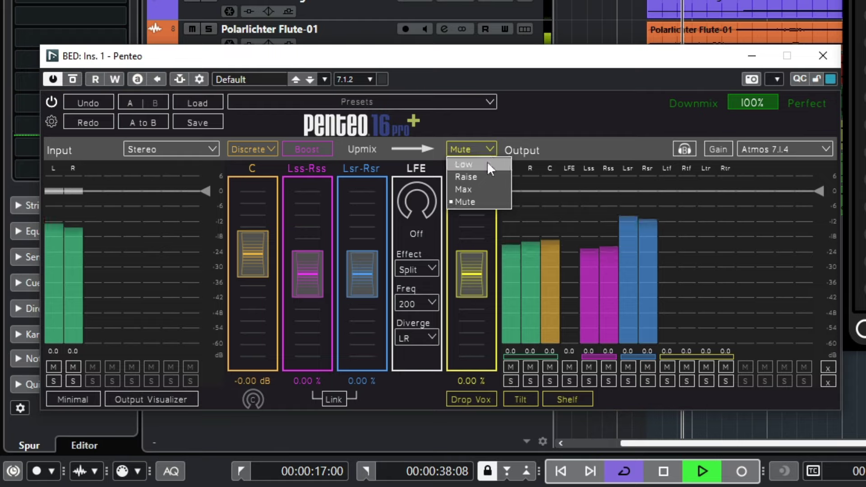
left_click(486, 161)
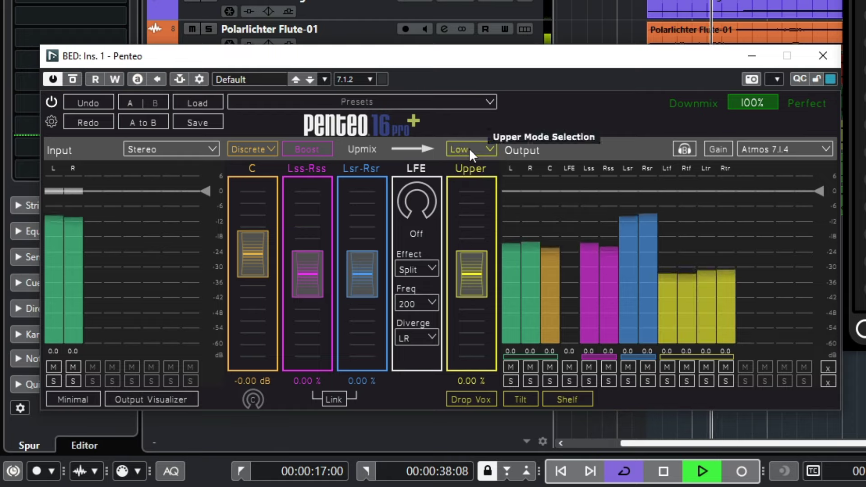
- Try the Upper modes Raise and Max during playback, return to Low, and stop playback
left_click(469, 148)
left_click(470, 176)
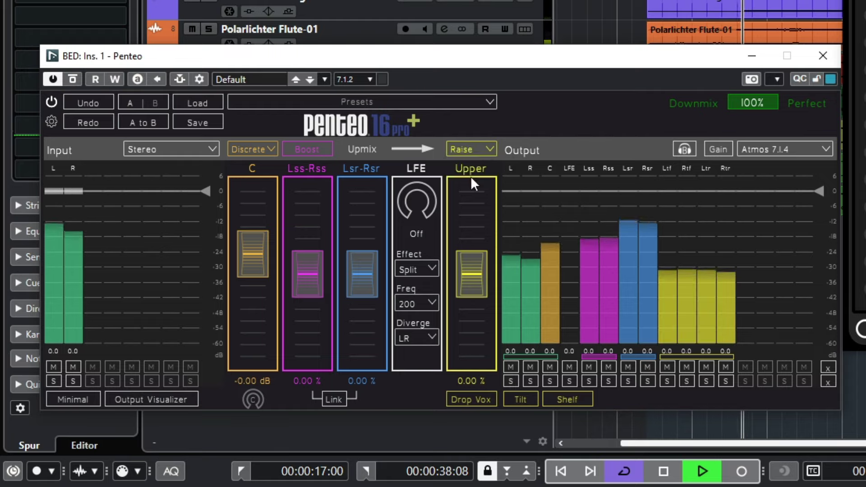
left_click(478, 148)
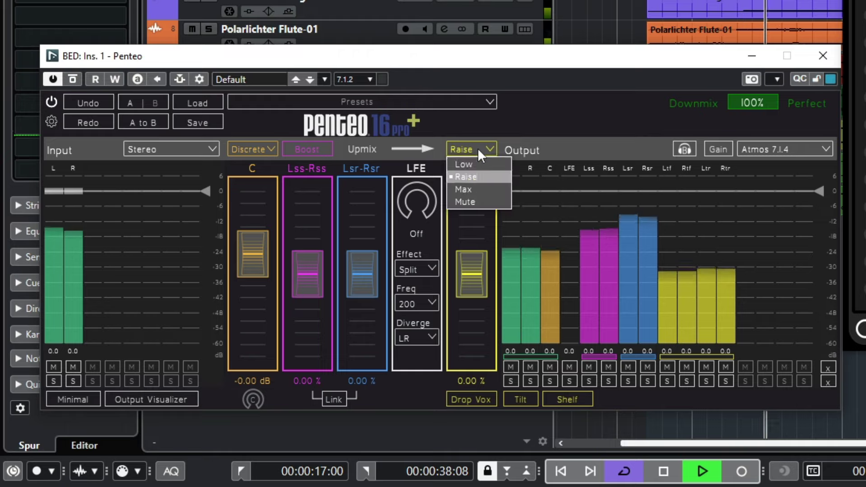
left_click(476, 186)
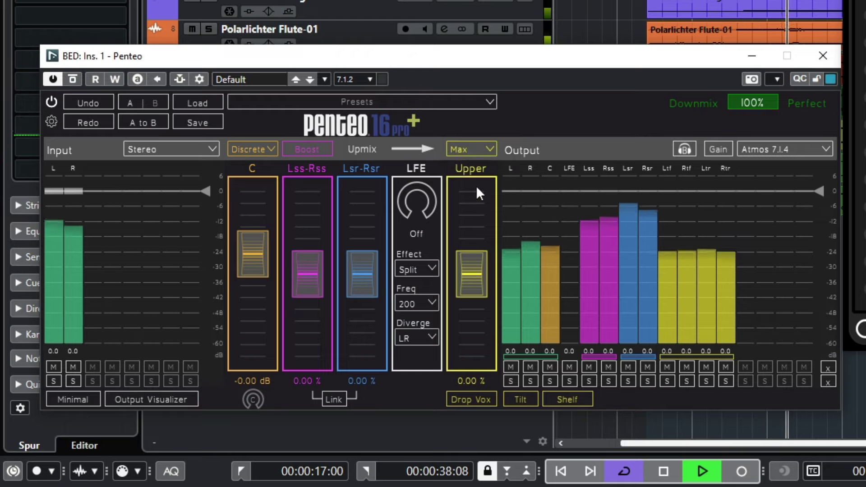
left_click(480, 151)
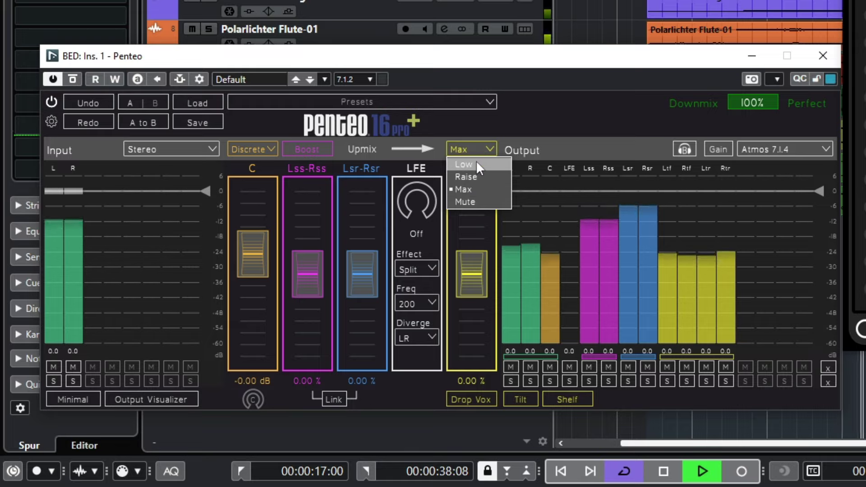
left_click(477, 165)
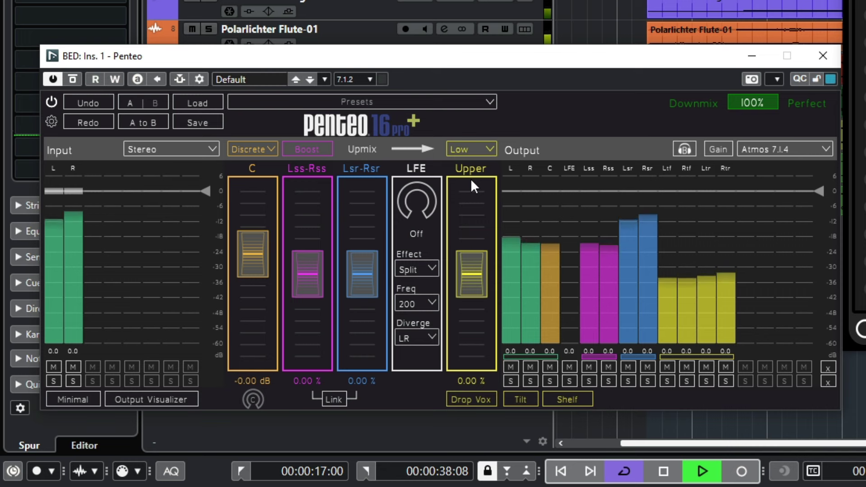
key("space")
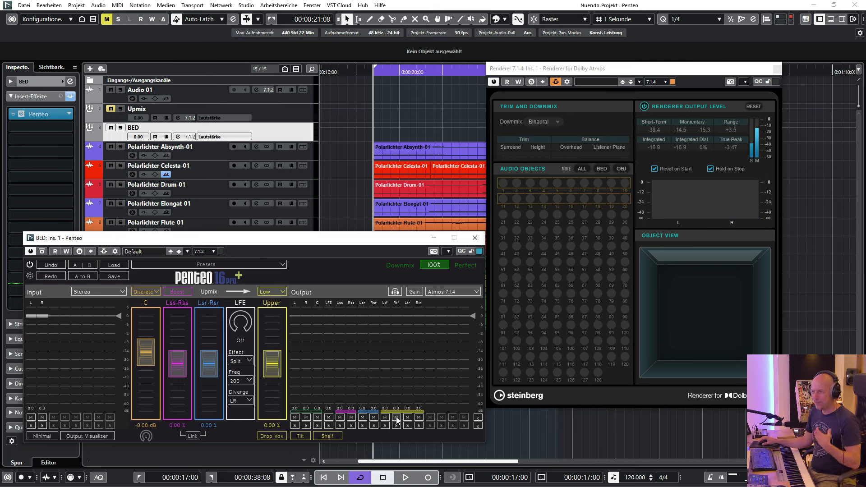
- Start playback of the soloed Upper channels and lower the gain of their Shelf filter
mouse_move(391, 434)
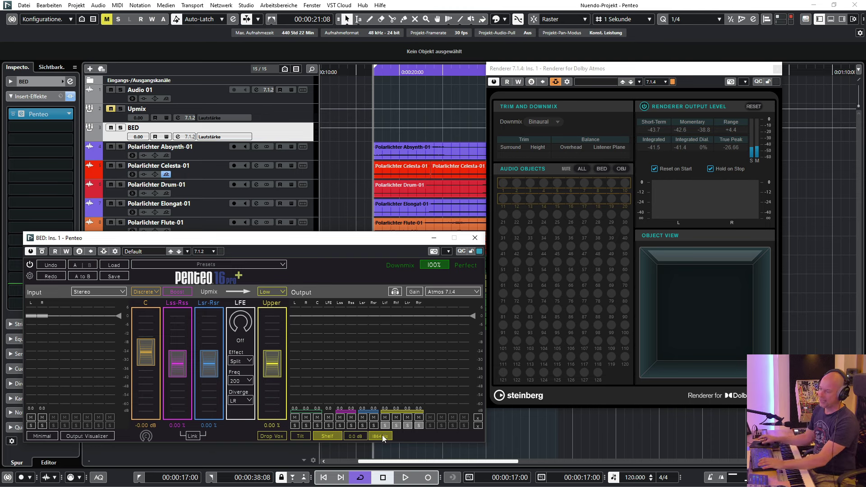
key("space")
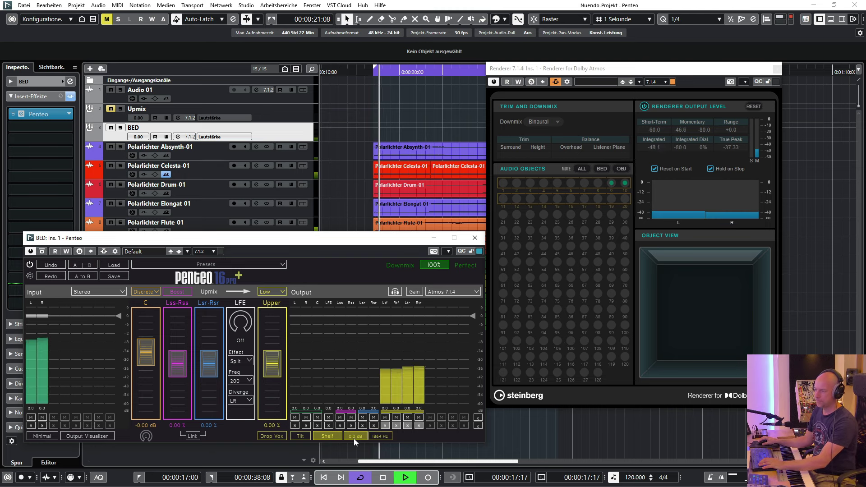
left_click_drag(354, 443, 354, 447)
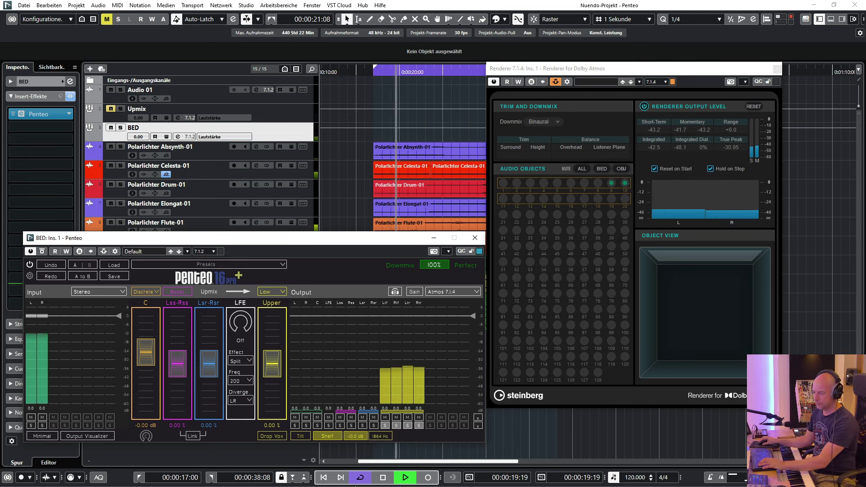
- Compare the Upper channels with the Shelf filter off and on, leave it off, and stop playback
left_click(329, 435)
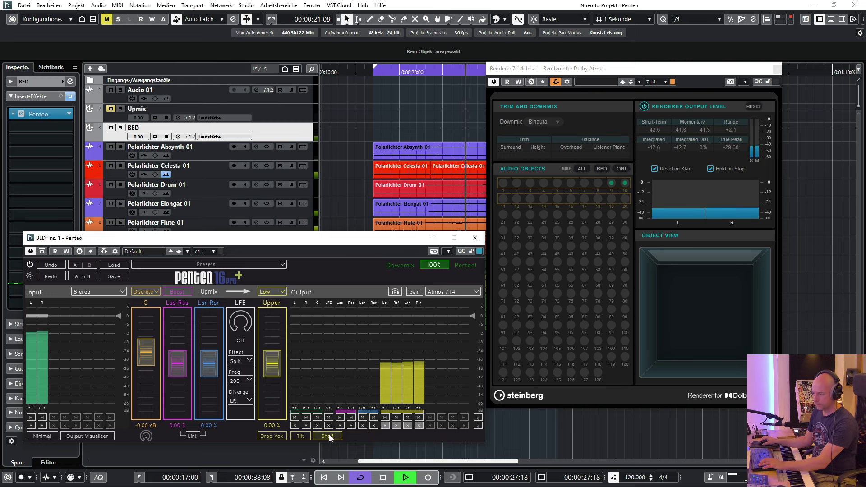
left_click(329, 436)
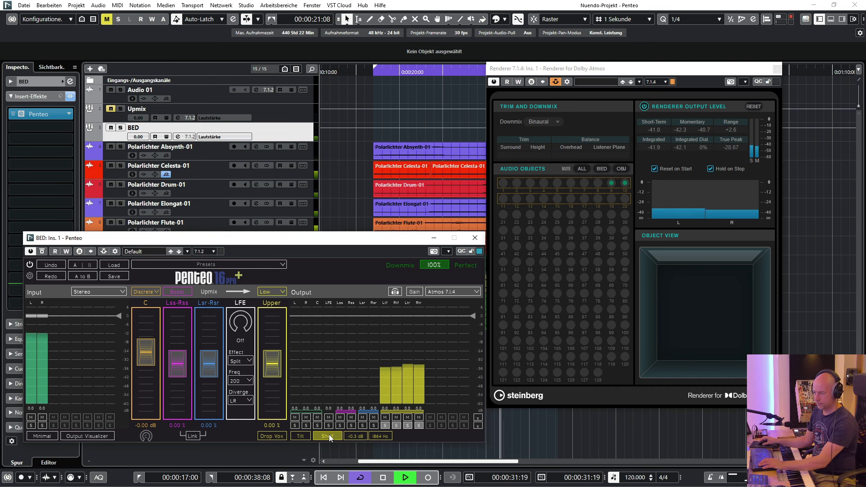
left_click(329, 436)
key("space")
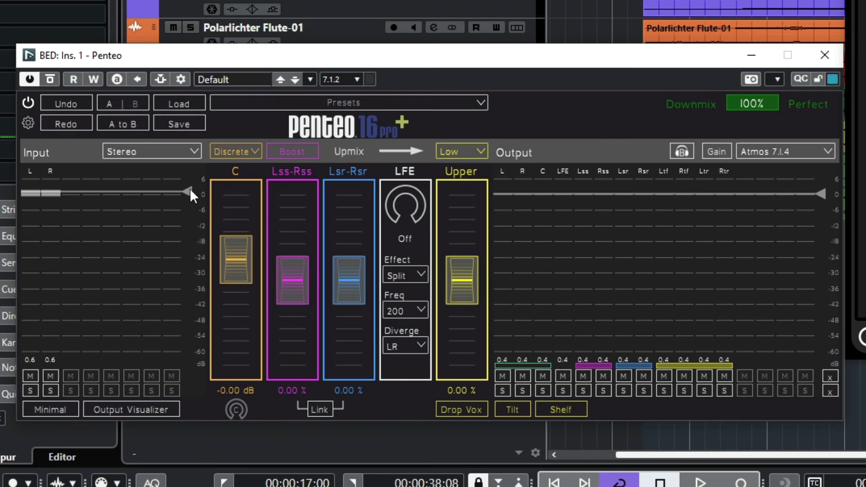
- Set the overall input gain to 0.3 dB and the overall output gain to -0.3 dB
mouse_move(193, 191)
left_mouse_down()
mouse_move(179, 310)
mouse_move(204, 193)
left_mouse_up()
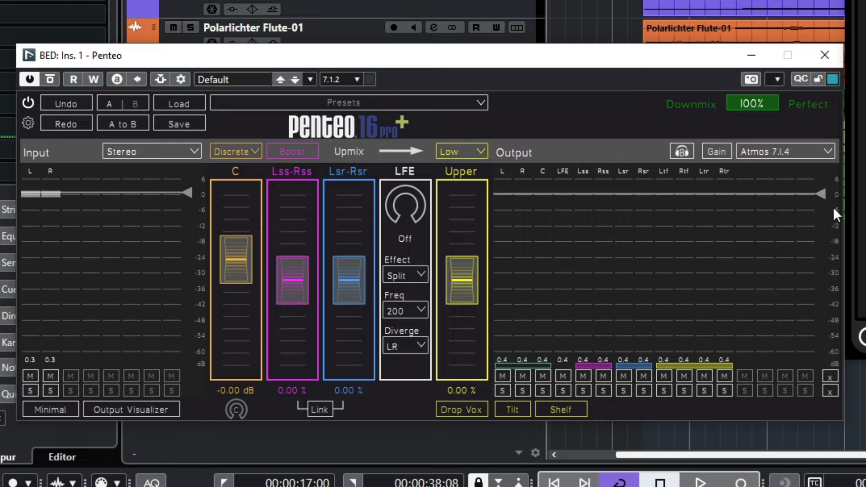
mouse_move(823, 195)
left_mouse_down()
mouse_move(819, 252)
mouse_move(830, 191)
left_mouse_up()
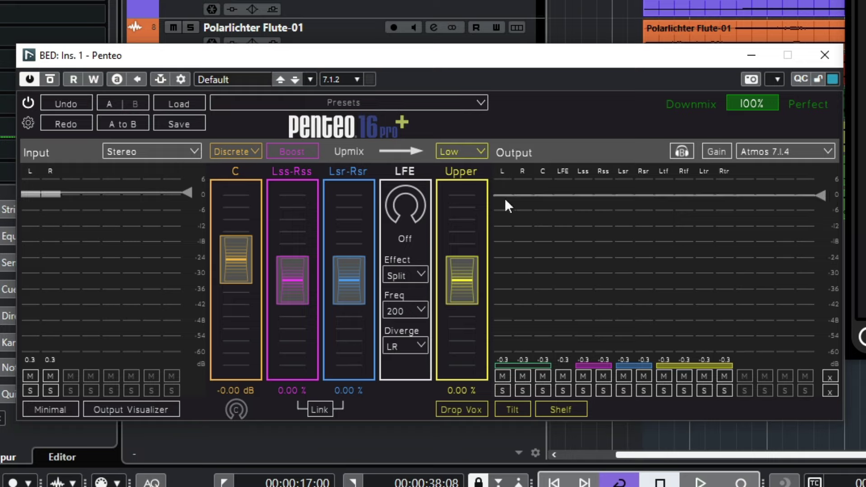
- Enable individual output gain and try lowering L to -26, C to -12, Lss to -15 and Lsr to -13 dB
left_click(712, 152)
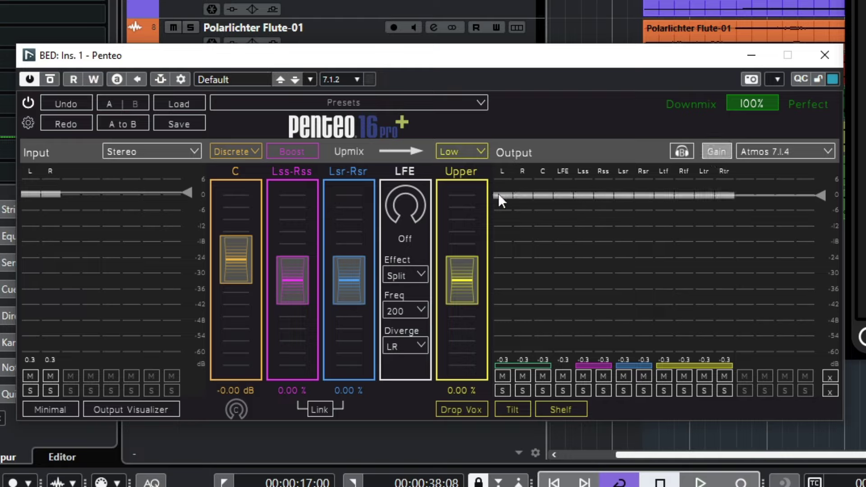
left_click_drag(500, 193, 494, 223)
left_click_drag(589, 196, 581, 234)
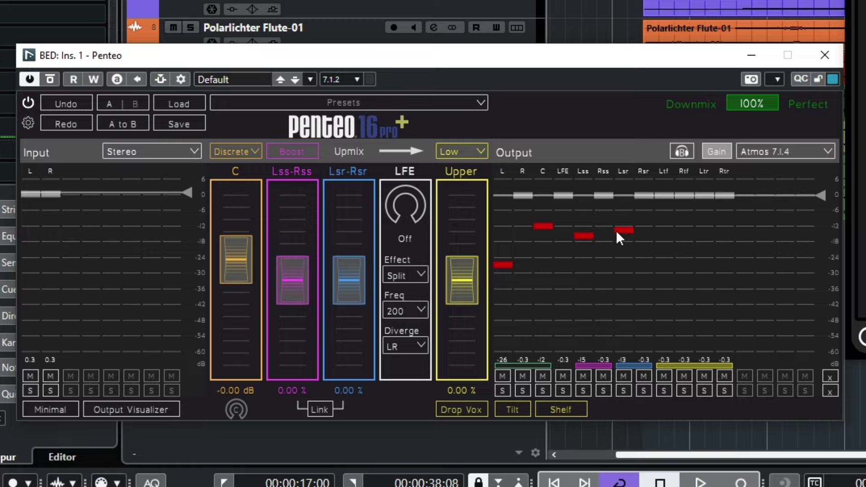
left_click_drag(643, 196, 640, 205)
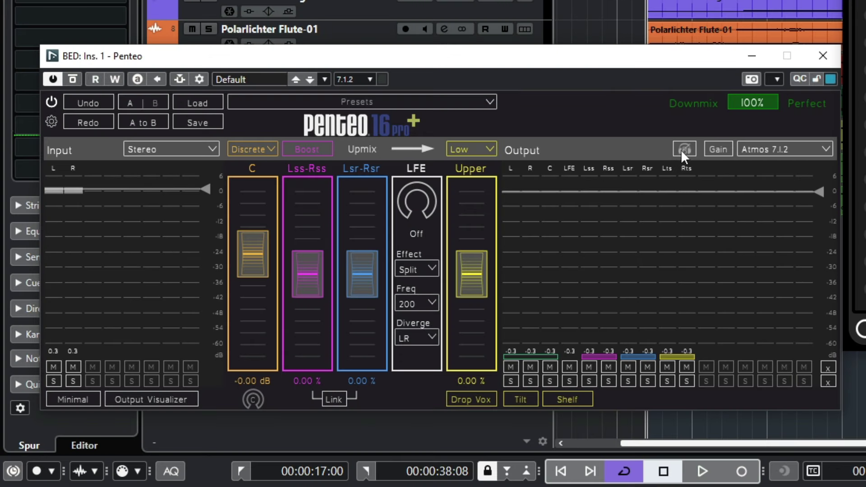
- Enable binaural in the Penteo settings and close the settings window
left_click(51, 121)
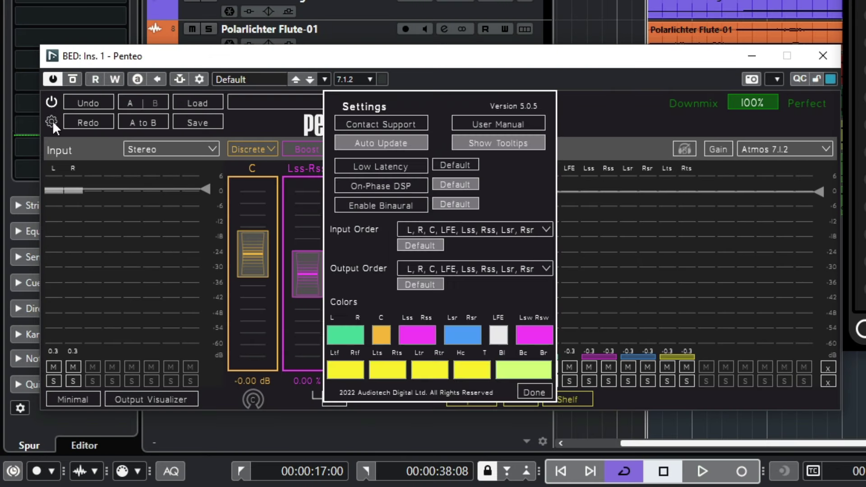
left_click(379, 203)
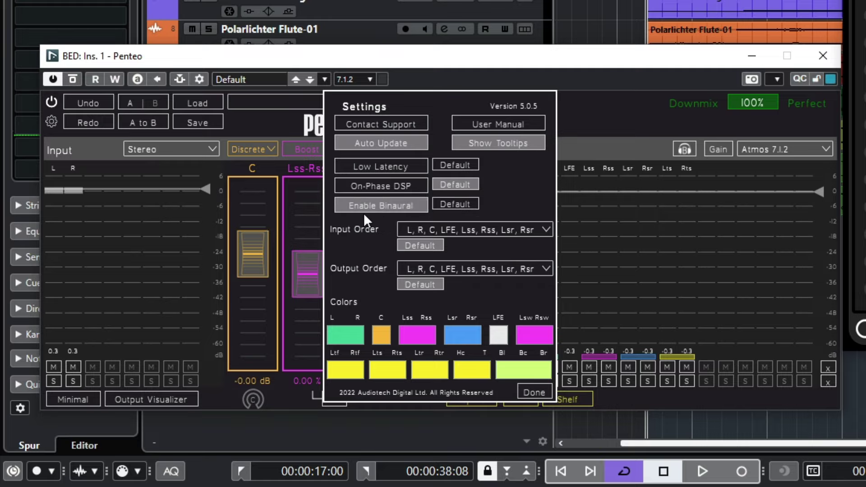
left_click(534, 392)
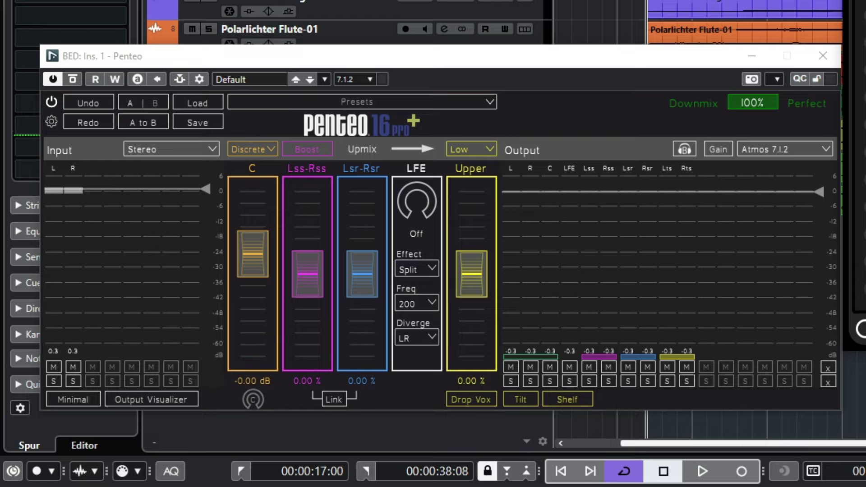
- Switch the Atmos 7.1.2 output to binaural monitoring and start playback
left_click(610, 126)
left_click(684, 149)
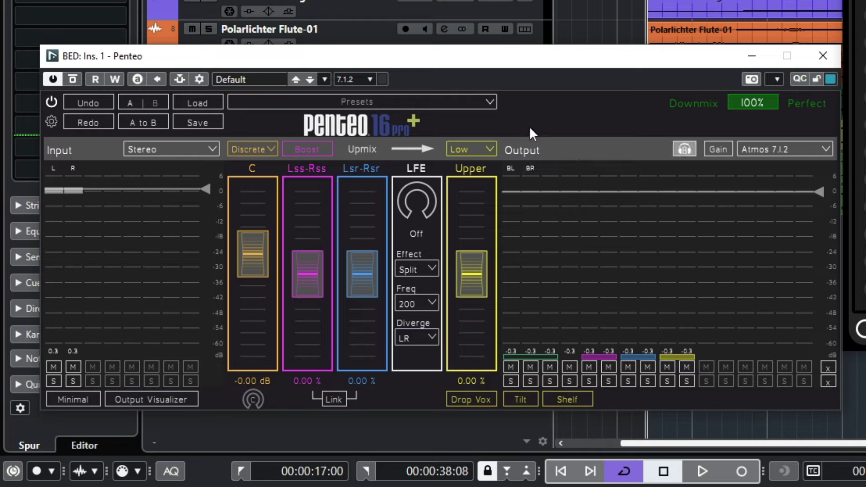
key("space")
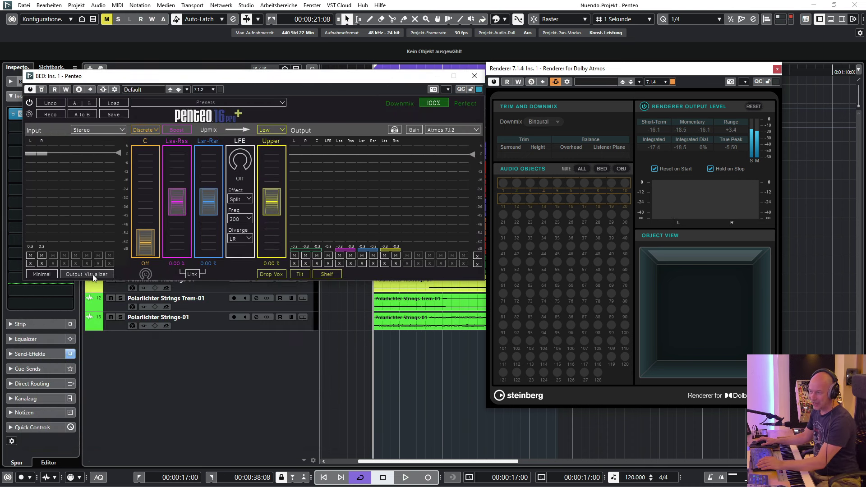
- Show the Output Visualizer, try its Dual 2D View, and return to the combined 2D and 3D view
left_click(87, 274)
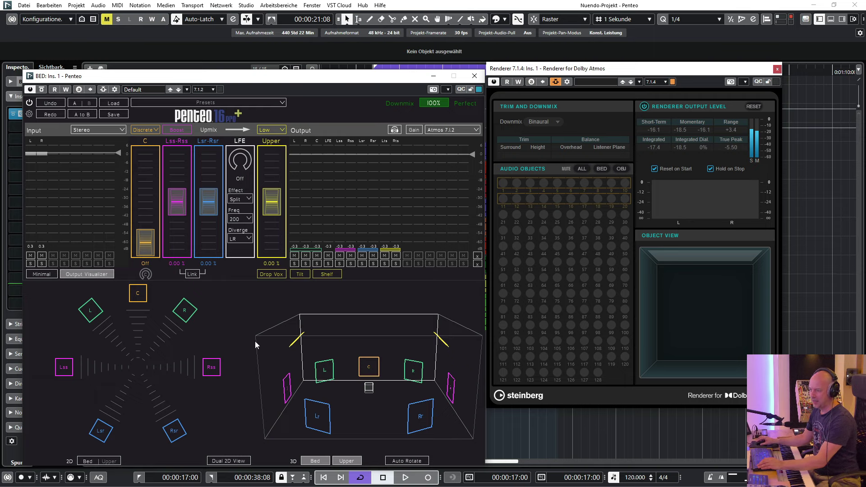
left_click(232, 461)
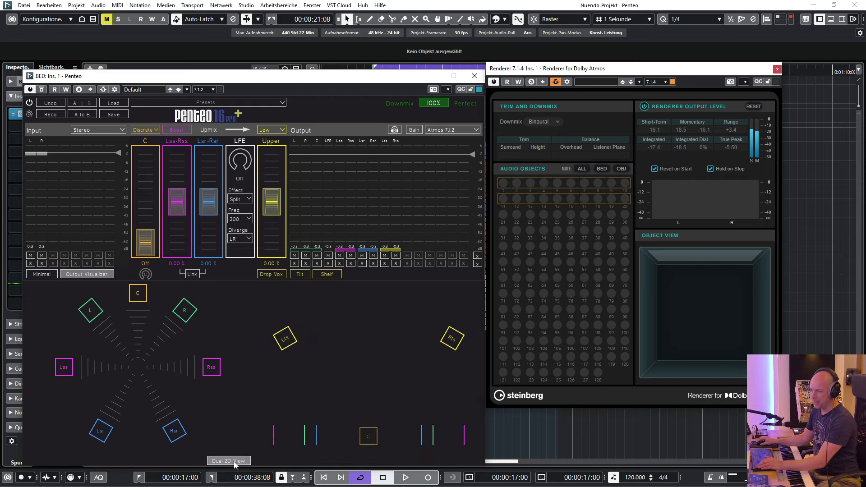
left_click(232, 461)
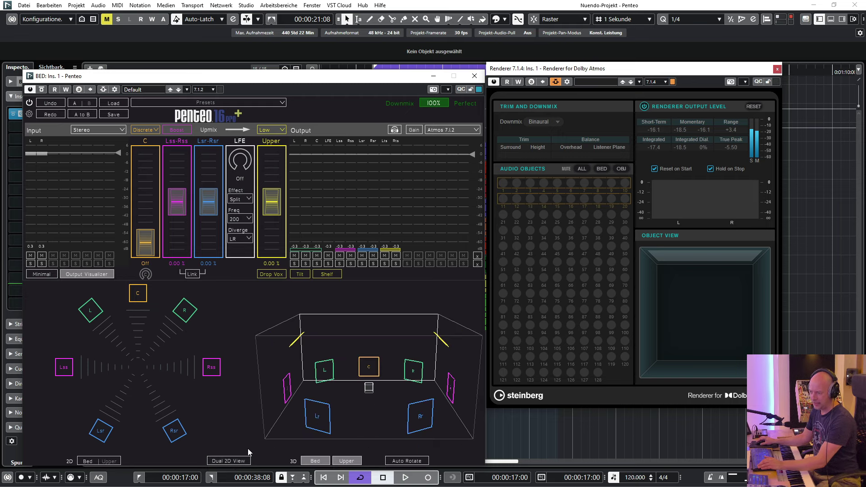
- Start playback and compare the Bed and Upper channels in the 2D visualizer, ending on Upper
left_click(84, 462)
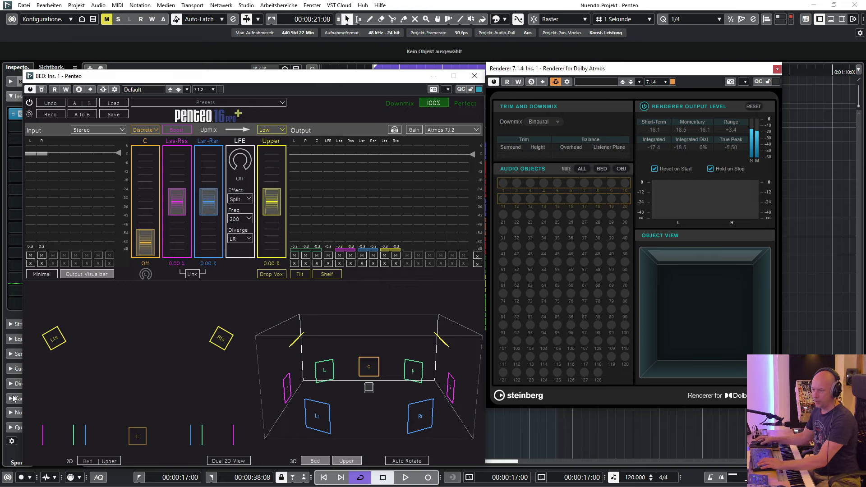
key("space")
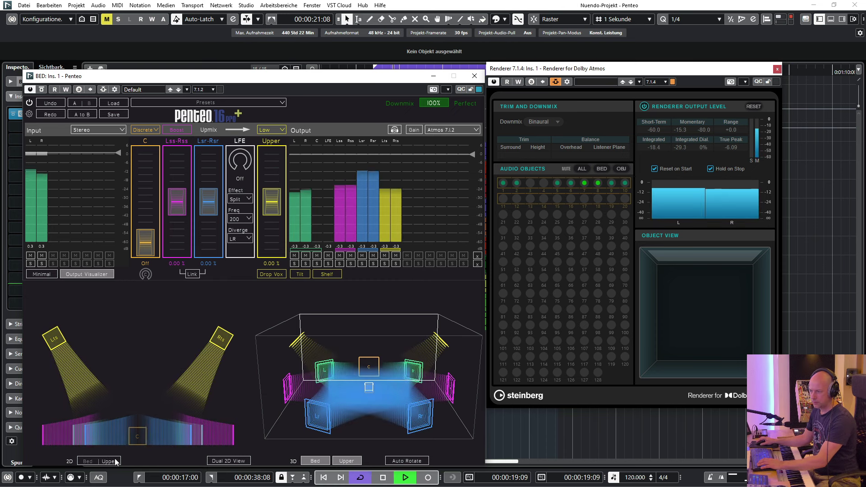
left_click(92, 461)
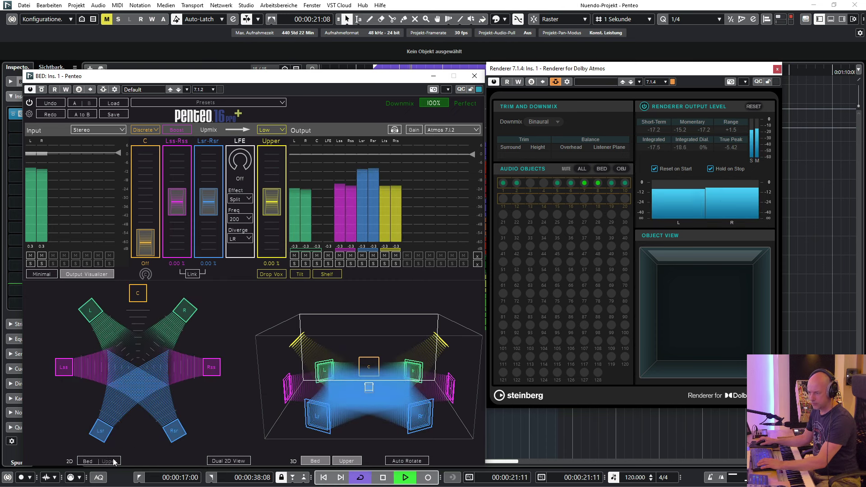
left_click(90, 461)
- Toggle the Bed and Upper channels off and on in the 3D visualizer and turn on Auto Rotate
left_click(315, 460)
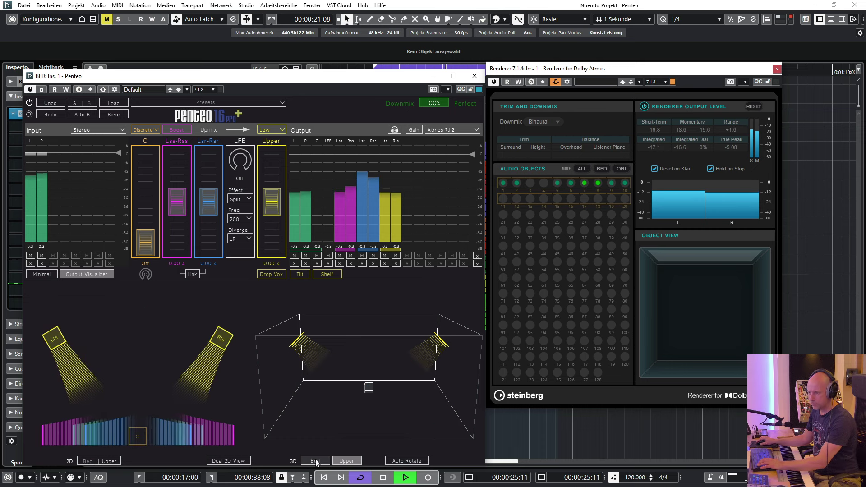
left_click(315, 460)
left_click(346, 461)
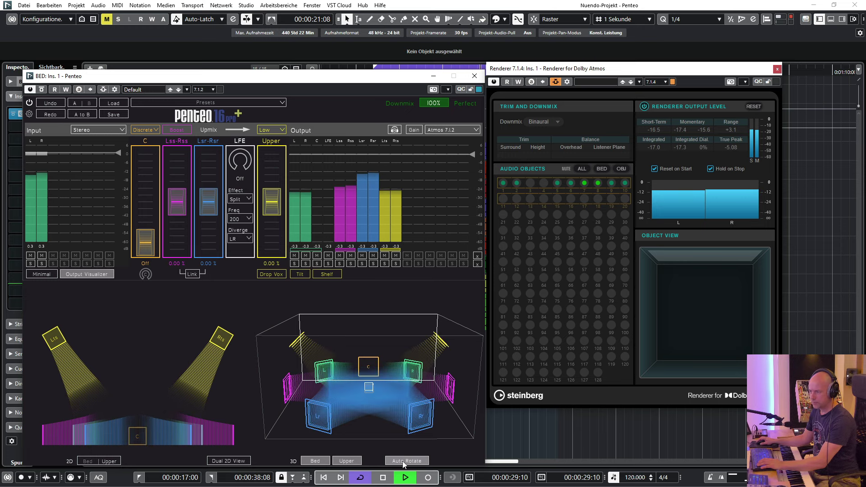
left_click(346, 461)
left_click(406, 461)
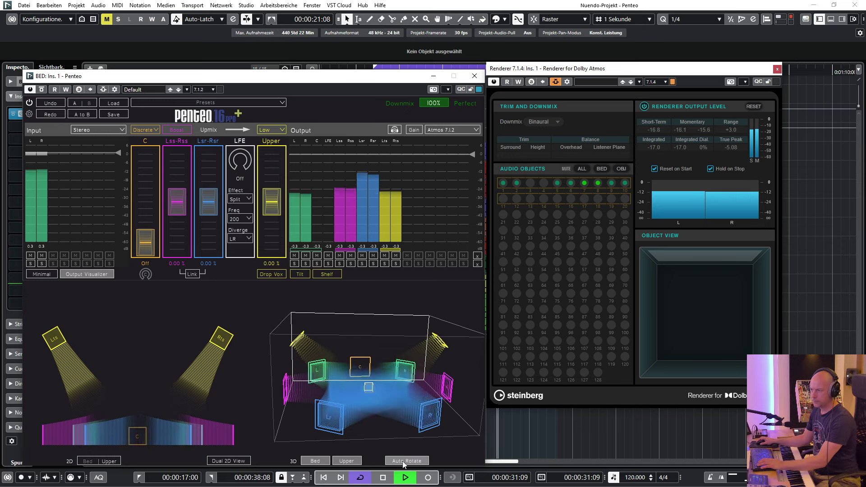